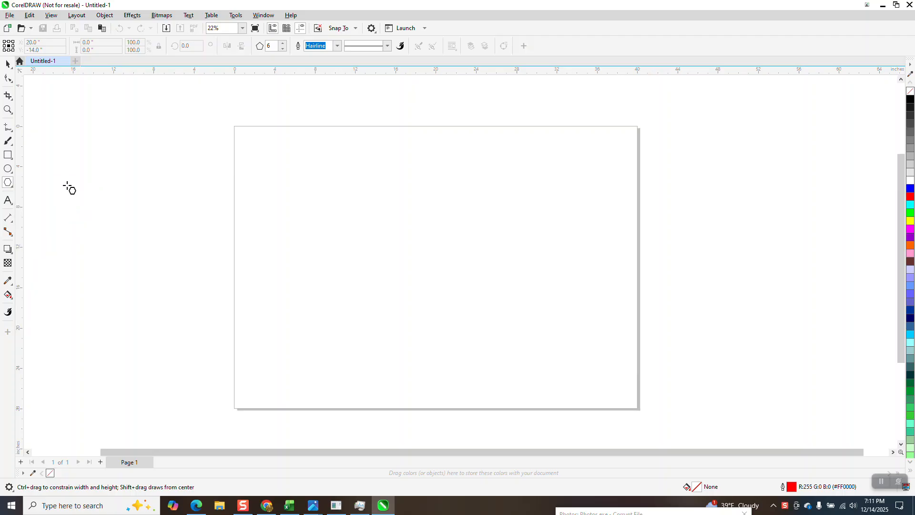
Draw a six-sided polygon in the upper middle of the page and scale it proportionally to 5 inches wide
left_click_drag(447, 176, 403, 228)
left_click(8, 111)
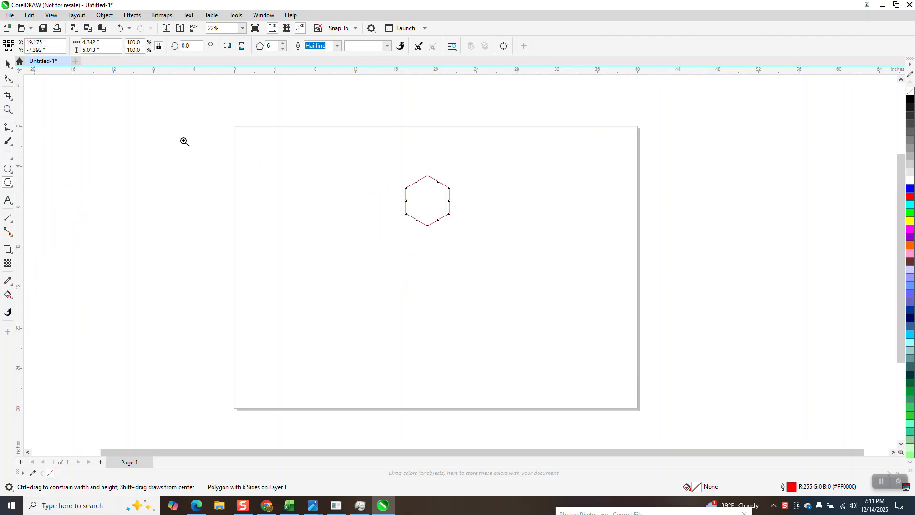
left_click_drag(399, 159, 474, 258)
left_click(8, 63)
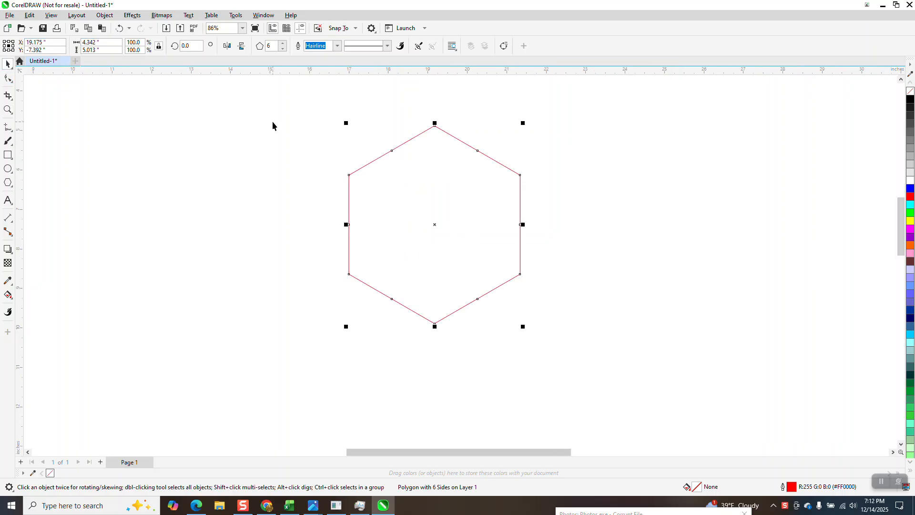
type("5")
key("Return")
scroll(260, 112, "down", 1)
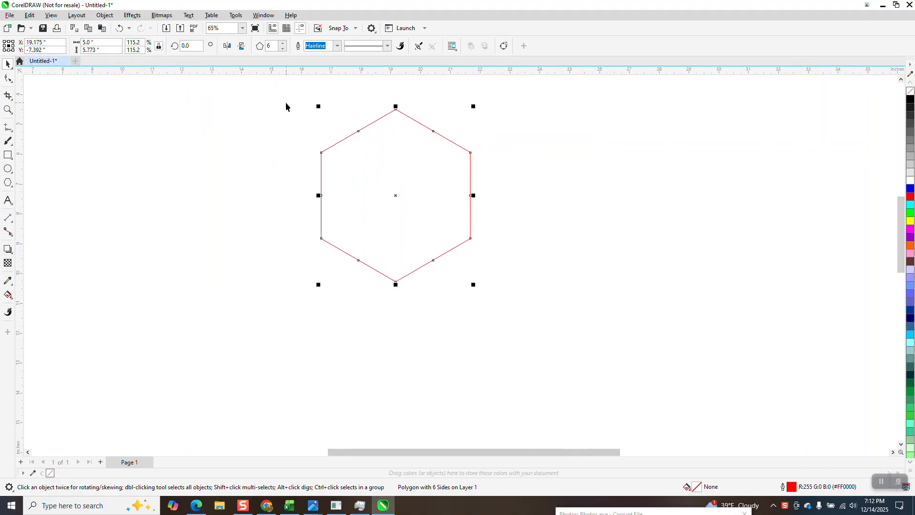
Set the document's nudge distance to 5 inches with nothing selected
left_click(313, 85)
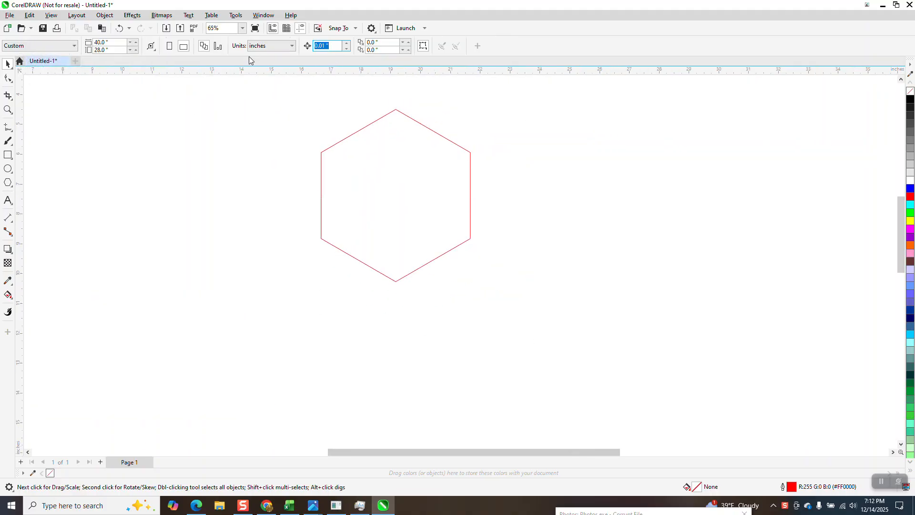
type("5")
key("Return")
Duplicate the hexagon four times, nudging each copy 5 inches right to form a row of five touching hexagons
left_click(376, 189)
key("KP_Add")
key("Right")
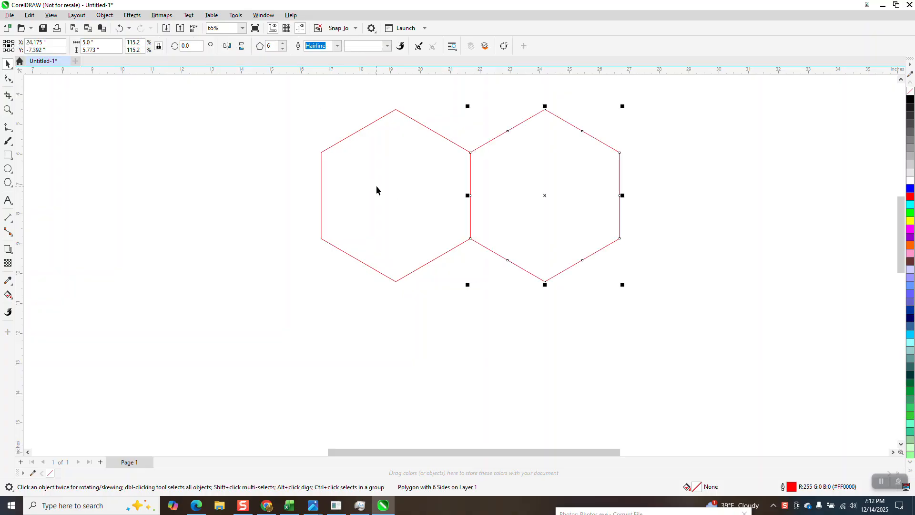
key("KP_Add")
key("Right")
key("KP_Add")
key("Right")
key("KP_Add")
key("Right")
Group the five hexagons and place a copy of the row directly below, interlocked half a hexagon to the left
scroll(243, 186, "down", 1)
scroll(244, 184, "down", 1)
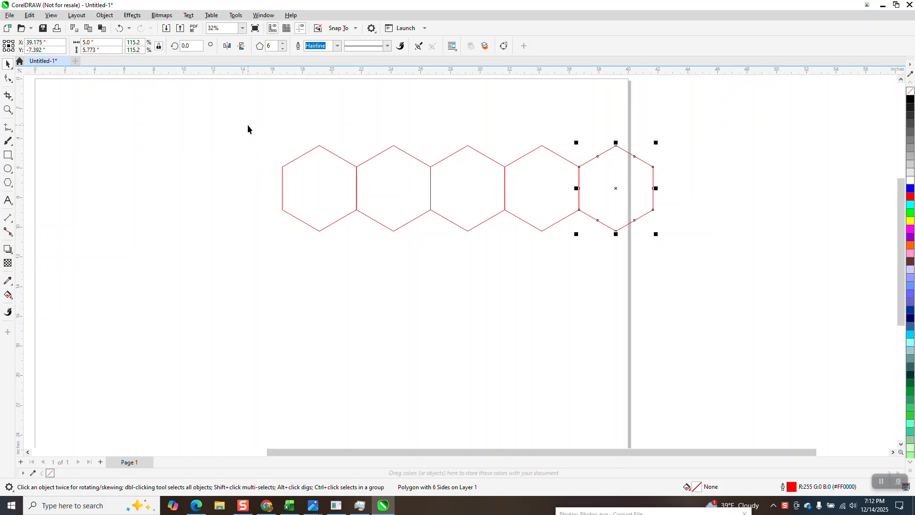
left_click_drag(248, 124, 697, 259)
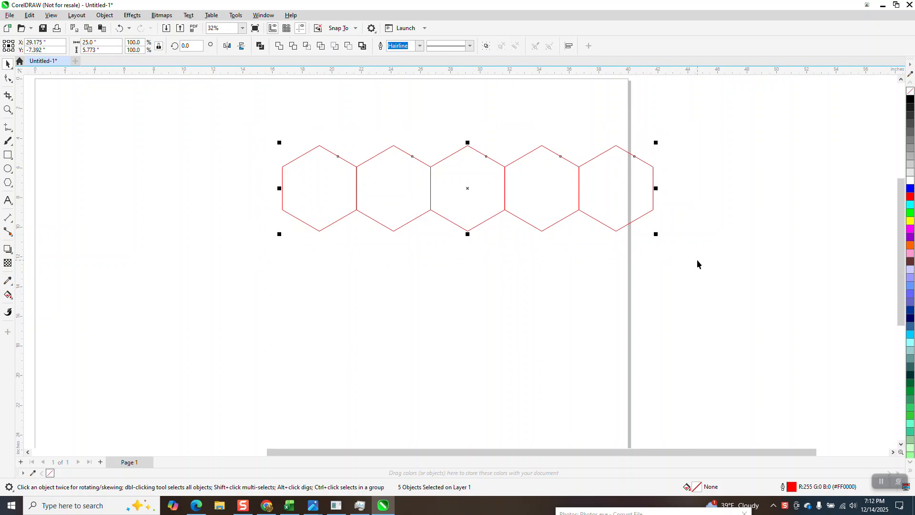
key("ctrl+g")
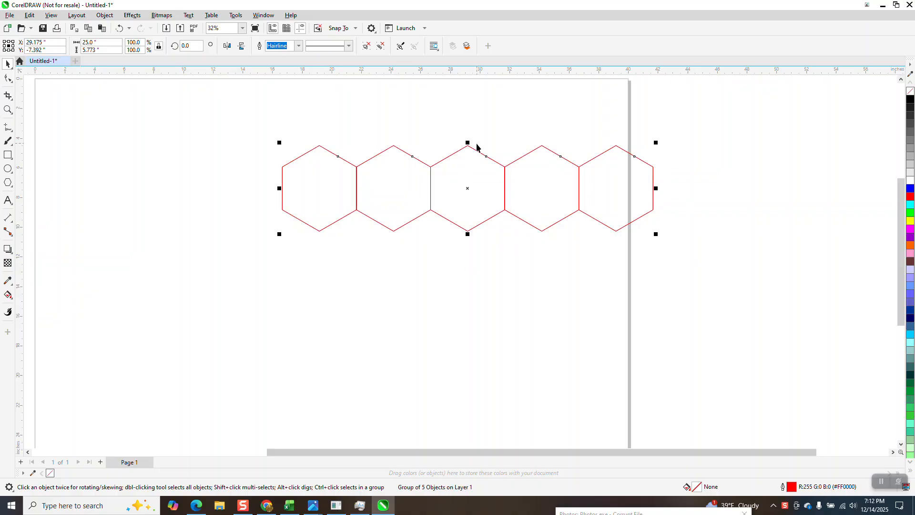
left_click_drag(467, 143, 449, 259)
left_click(120, 28)
left_click_drag(467, 145, 431, 209)
right_click(431, 210)
Group the two rows, place an interlocking copy below and repeat it twice to make eight rows
scroll(358, 146, "down", 2)
left_click_drag(257, 130, 571, 266)
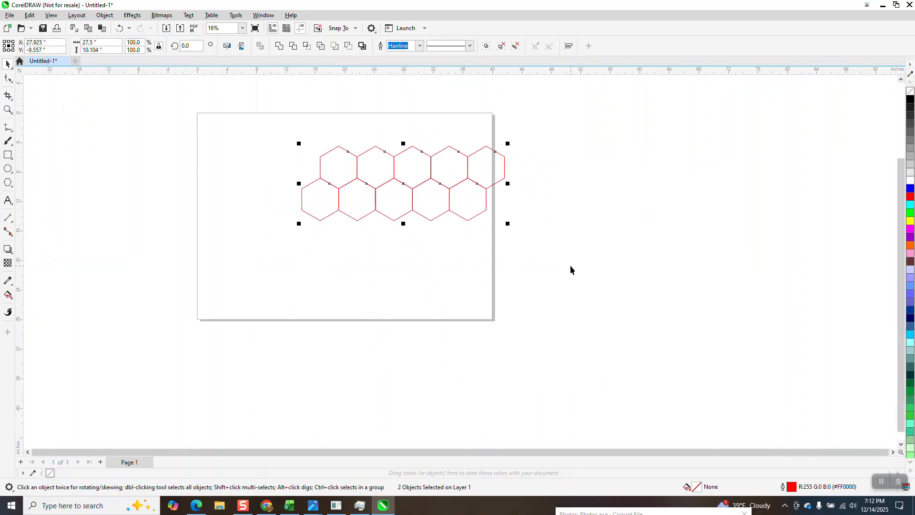
key("ctrl+g")
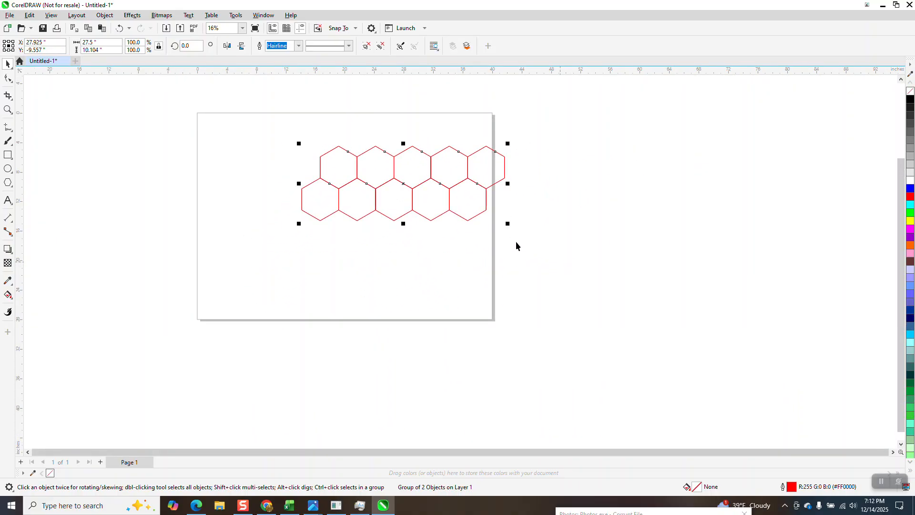
left_click_drag(438, 165, 413, 213)
key("ctrl+r")
key("ctrl+r")
scroll(494, 200, "down", 1)
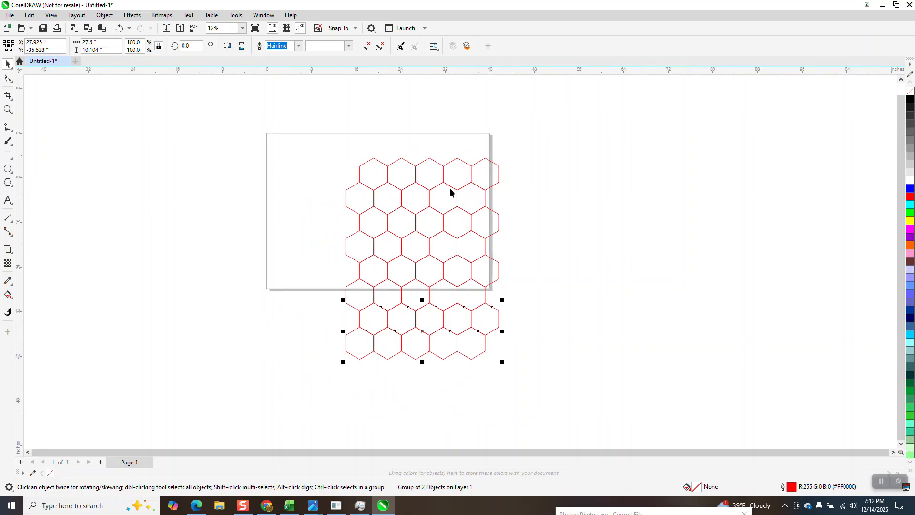
Group all eight rows and place a copy 25 inches to the right, extending each row to ten hexagons
key("ctrl+a")
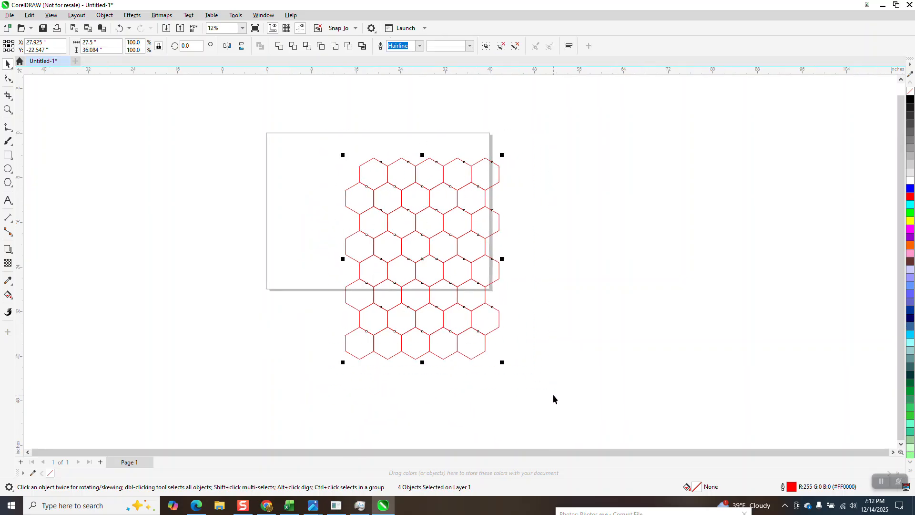
key("ctrl+g")
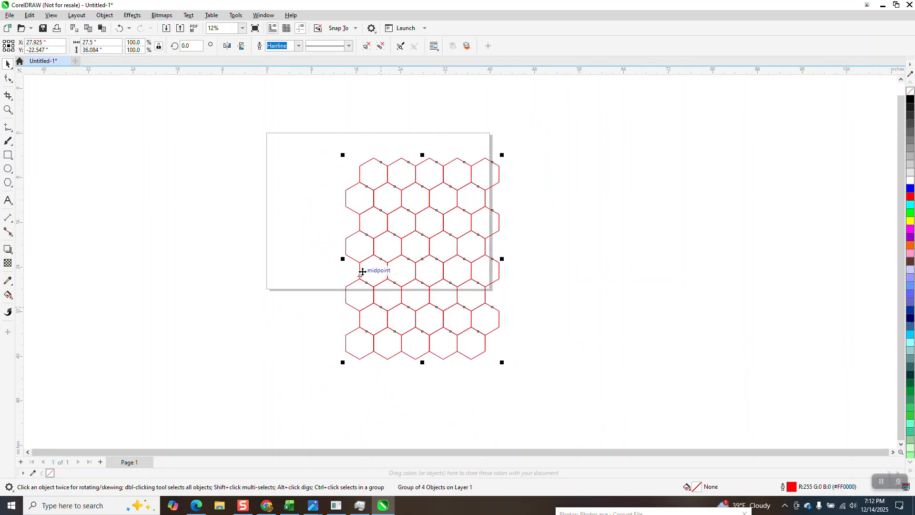
left_click_drag(351, 244, 487, 241)
Group both halves of the honeycomb pattern and center the group on the page
scroll(455, 224, "down", 1)
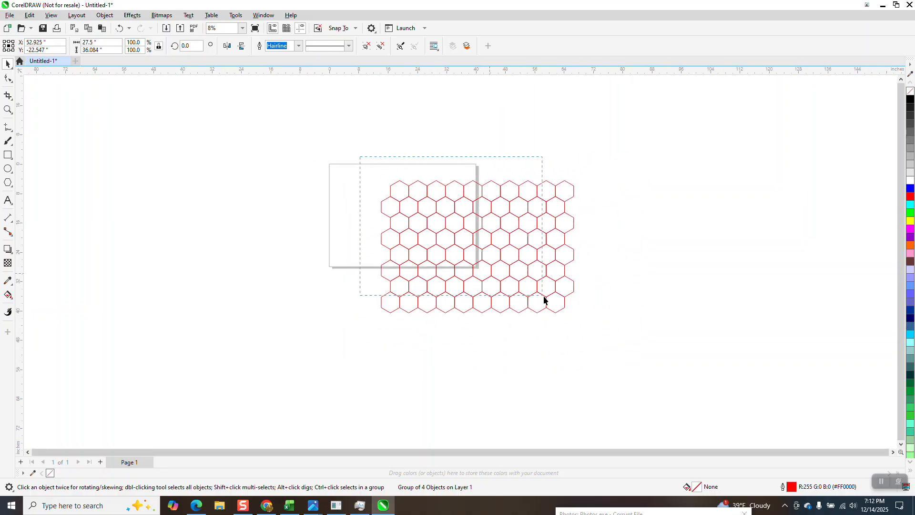
left_click_drag(630, 336, 631, 335)
left_click(104, 15)
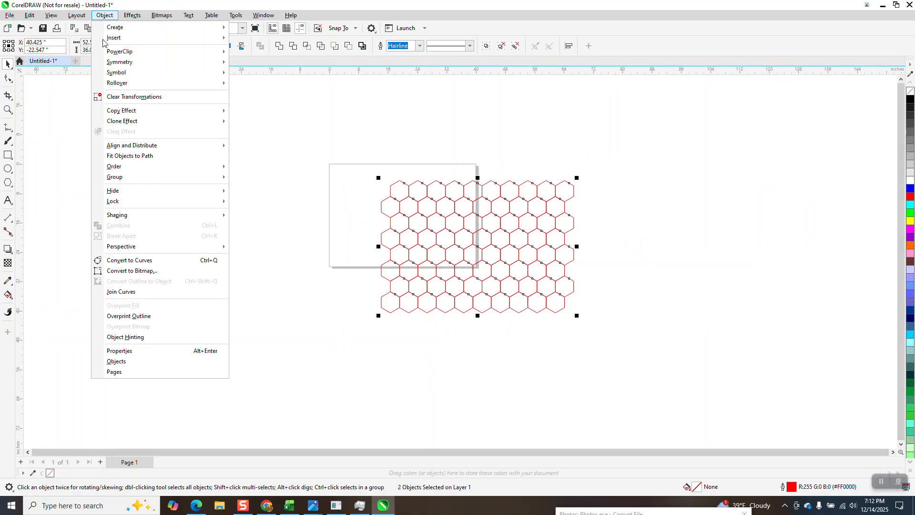
mouse_move(127, 177)
left_click(247, 179)
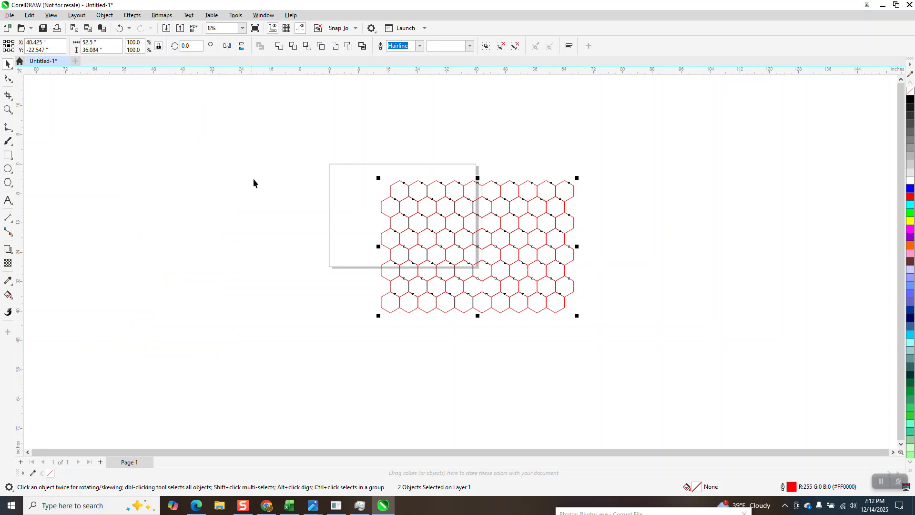
key("p")
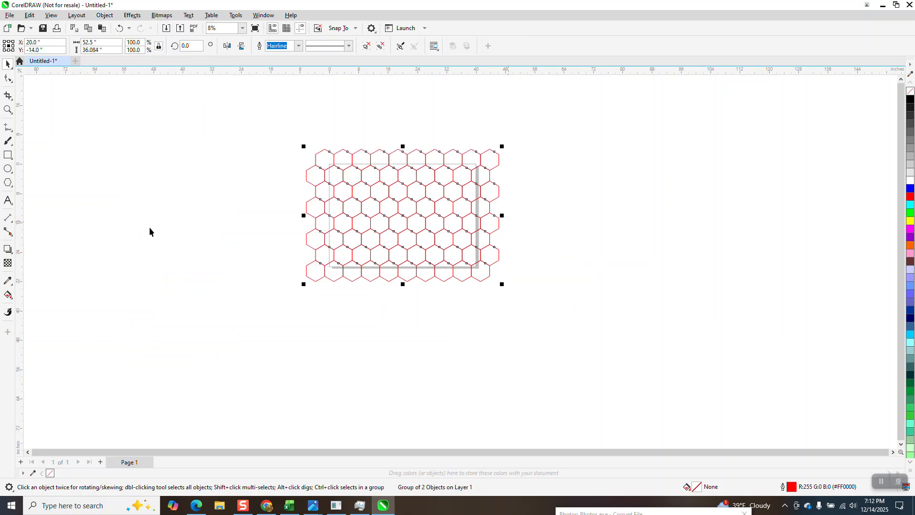
Draw a large hexagon about 22.2 by 25.6 inches and center it on the page over the pattern
left_click(8, 183)
left_click_drag(270, 166, 214, 259)
key("p")
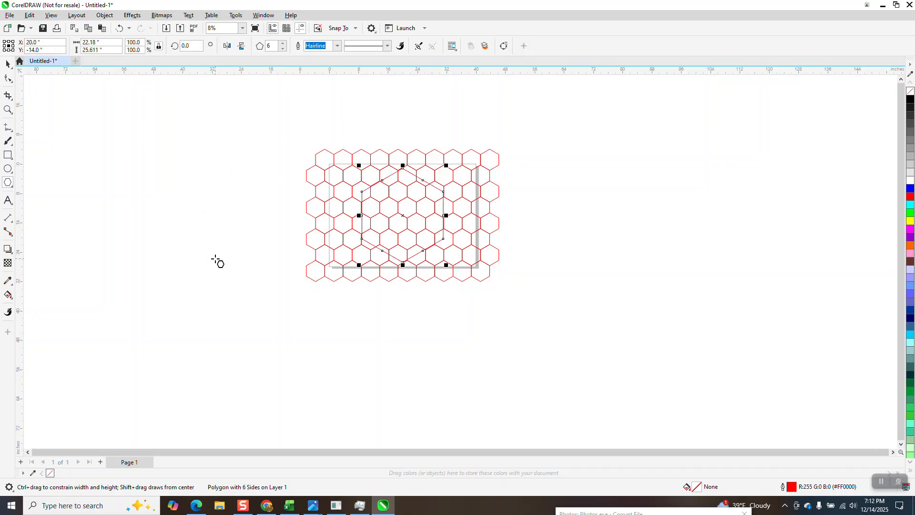
Snap the large hexagon's center to the nearest honeycomb vertex at its upper left and color its outline black
left_click(8, 109)
left_click_drag(488, 293, 488, 293)
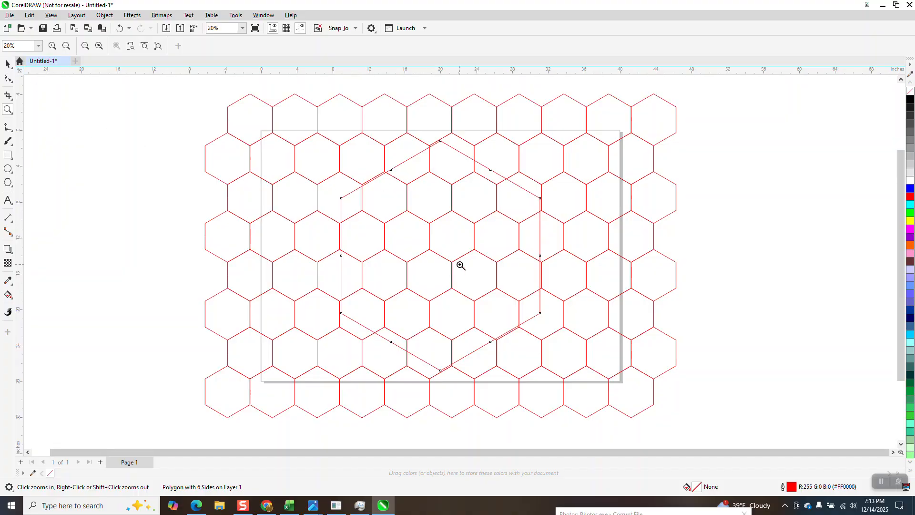
left_click(8, 63)
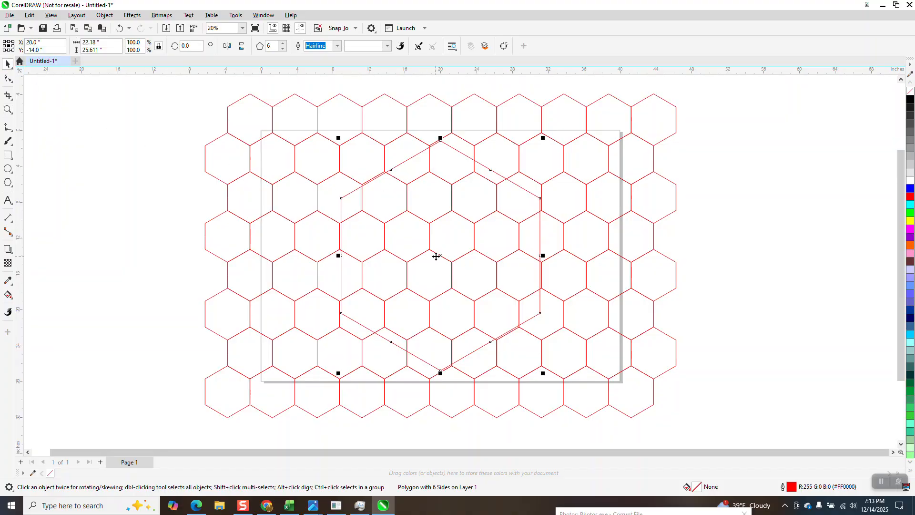
left_click_drag(441, 257, 430, 257)
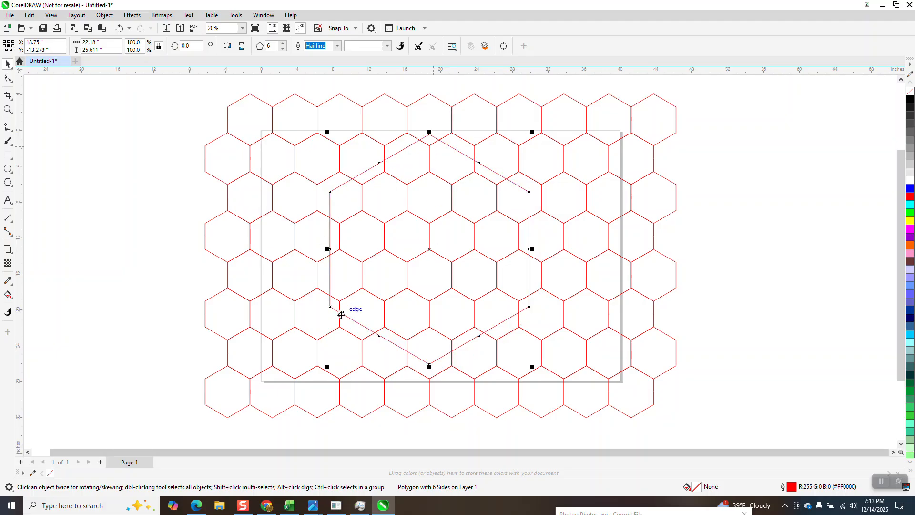
scroll(482, 306, "down", 2)
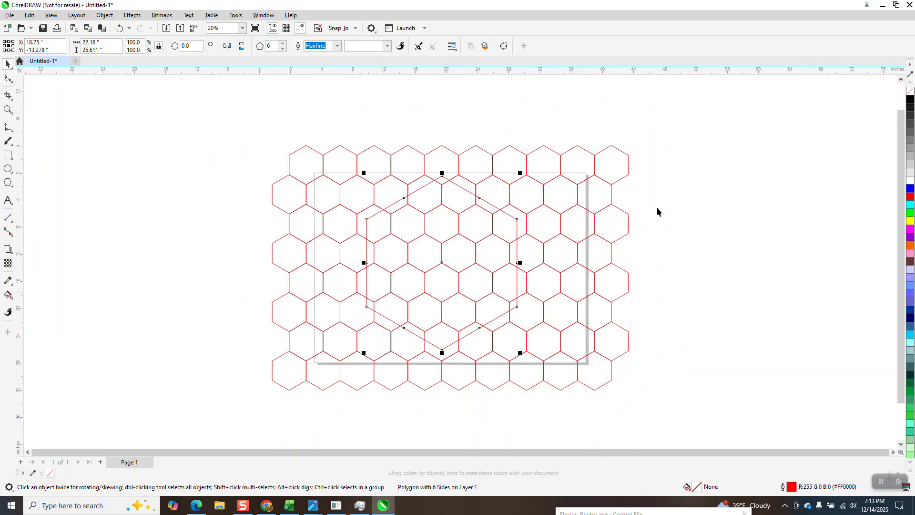
right_click(911, 100)
Apply a Fish Eye lens at a rate of 100% to the large hexagon and freeze it
scroll(357, 148, "down", 1)
left_click_drag(280, 136, 379, 248)
left_click(414, 170)
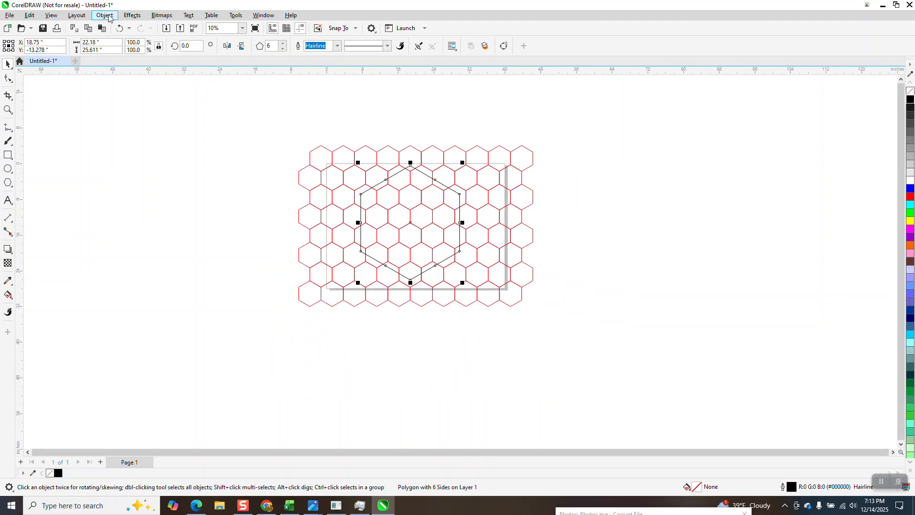
left_click(132, 15)
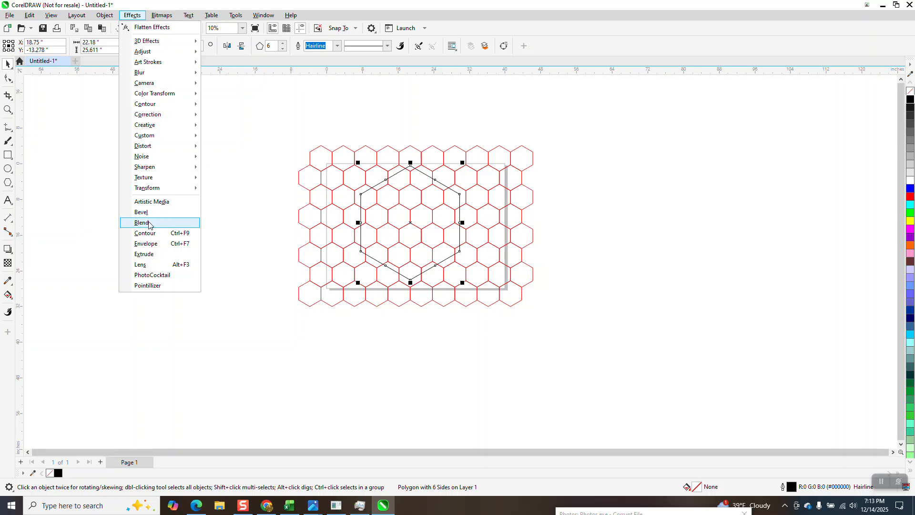
left_click(146, 265)
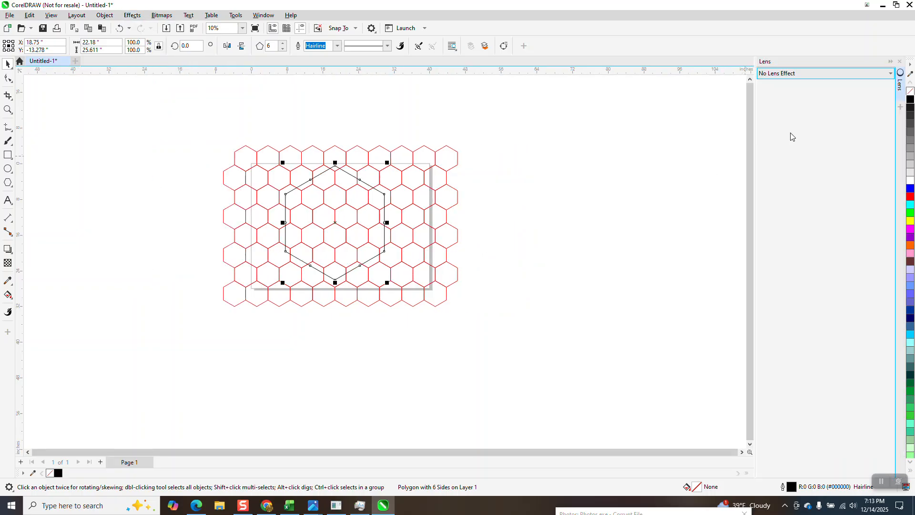
left_click(890, 75)
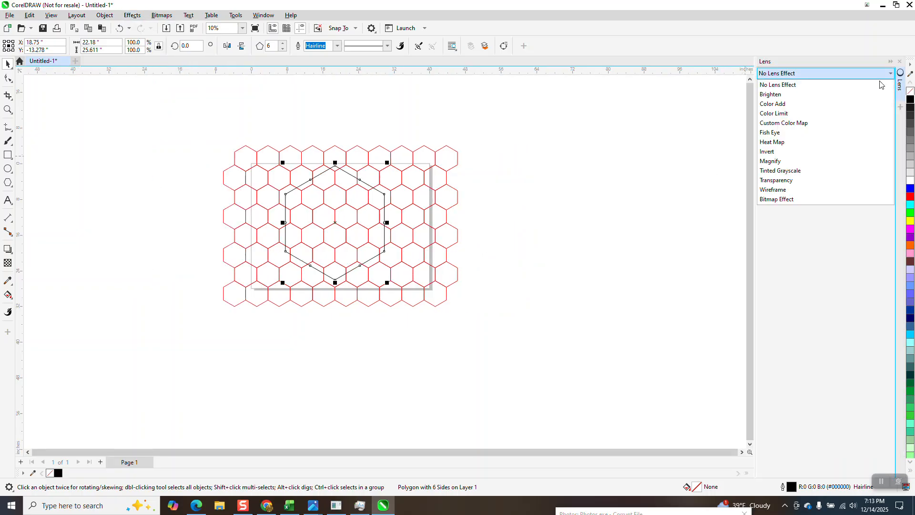
left_click(778, 132)
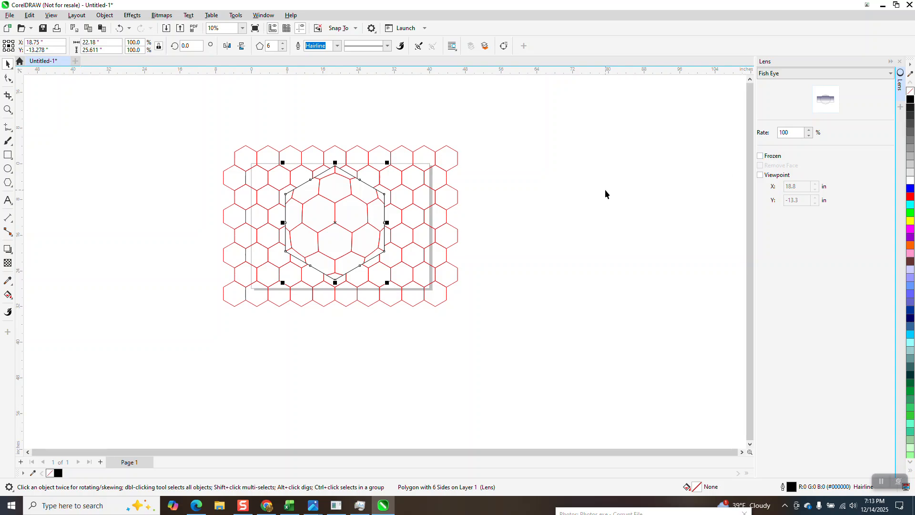
left_click(761, 156)
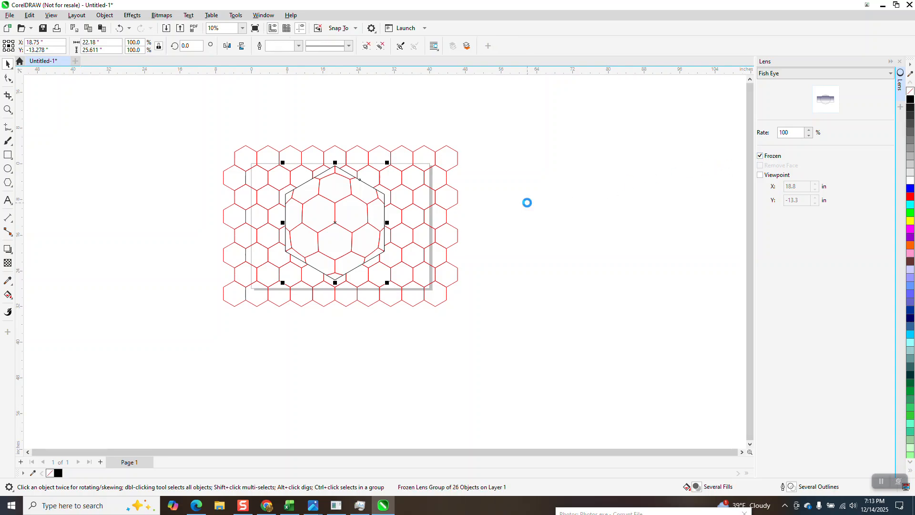
Move the frozen lens hexagon 45 inches to the right, clear of the honeycomb pattern
key("Right")
key("Right")
key("Right")
key("Right")
key("Right")
key("Right")
key("Right")
key("Right")
key("Right")
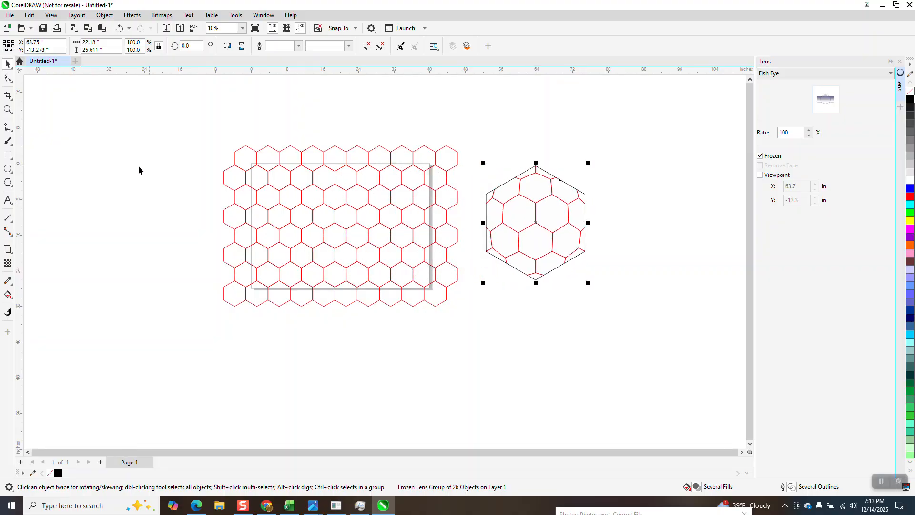
Draw a rectangle about 32 by 31 inches around the frozen lens hexagon and fill it with yellow
left_click(8, 155)
left_click_drag(466, 155, 610, 295)
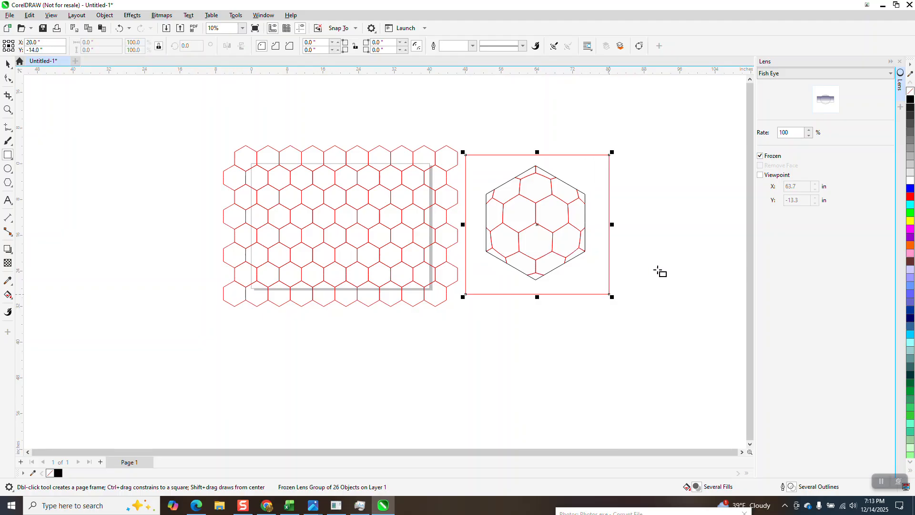
left_click(911, 220)
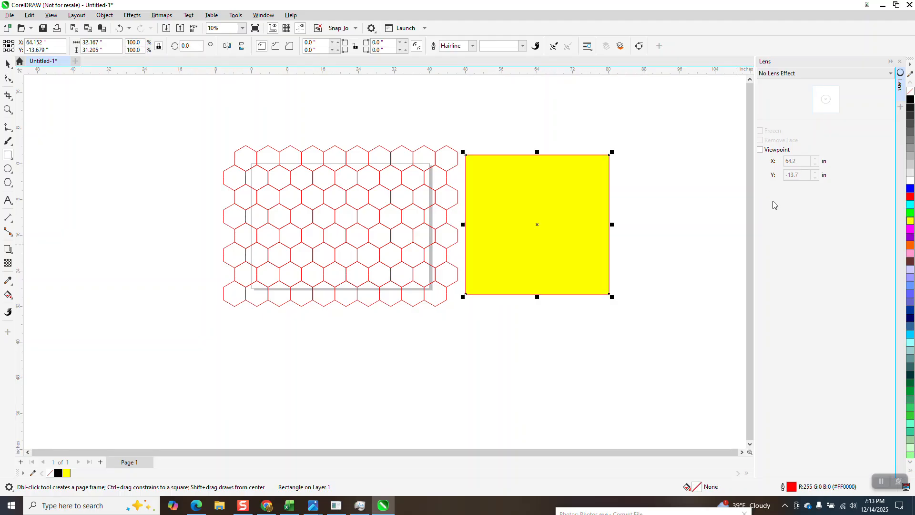
Send the yellow rectangle to the back of the page, behind the frozen lens hexagon
left_click(108, 17)
mouse_move(113, 167)
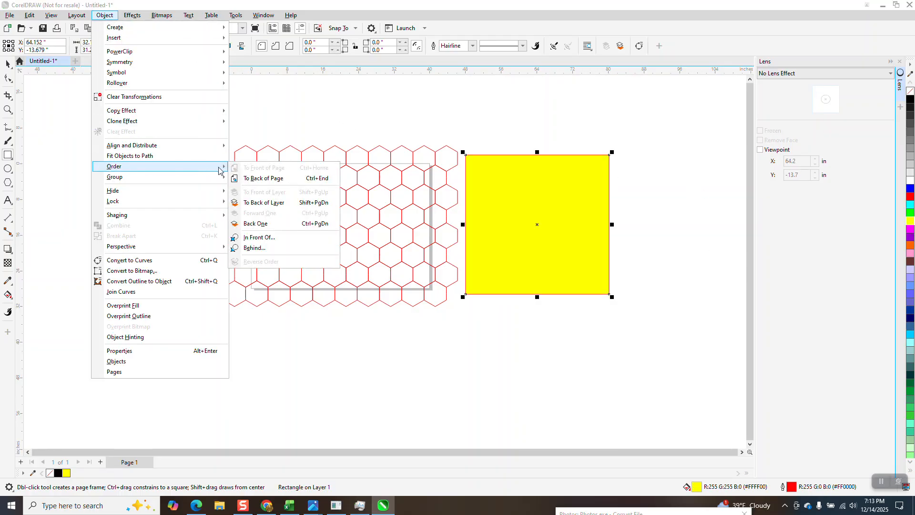
left_click(262, 178)
Select the frozen lens hexagon on the yellow rectangle and ungroup it into separate objects
left_click(8, 63)
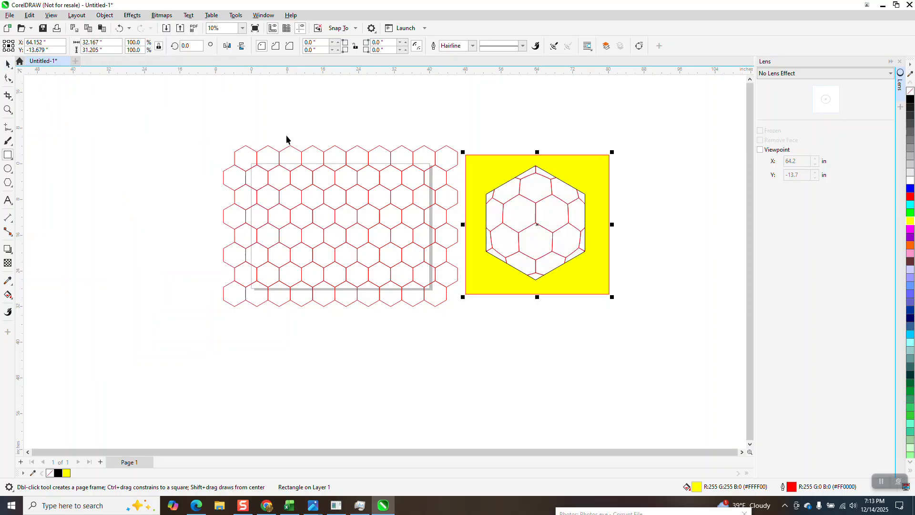
left_click(272, 78)
left_click_drag(606, 288, 607, 289)
left_click(102, 17)
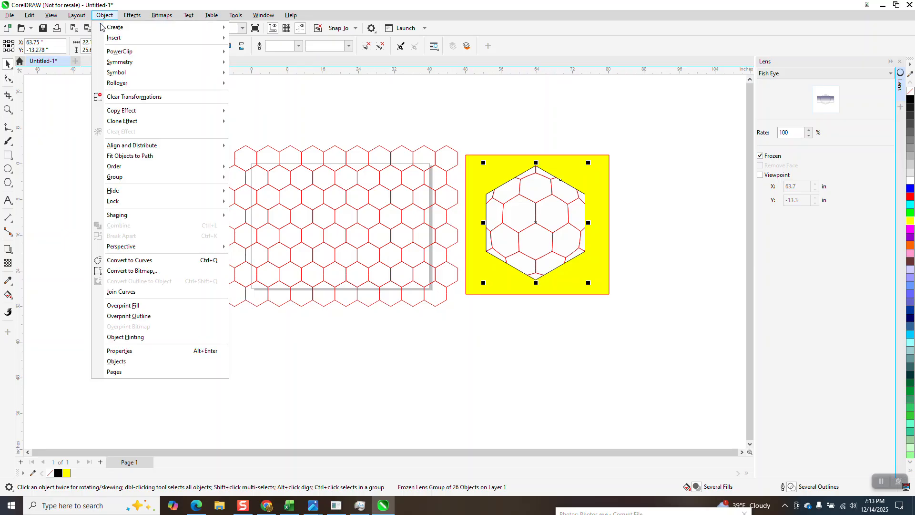
mouse_move(131, 178)
left_click(282, 206)
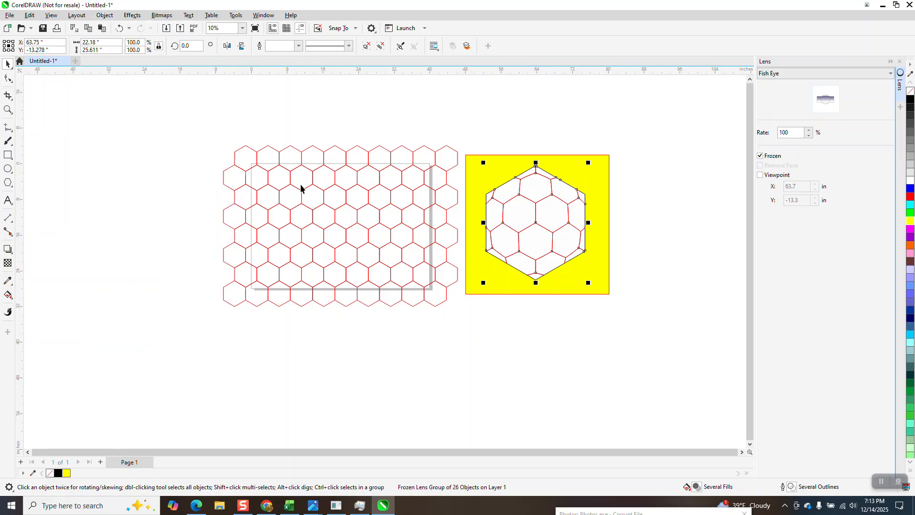
left_click(464, 147)
left_click_drag(530, 190, 662, 178)
left_click(119, 28)
left_click(119, 28)
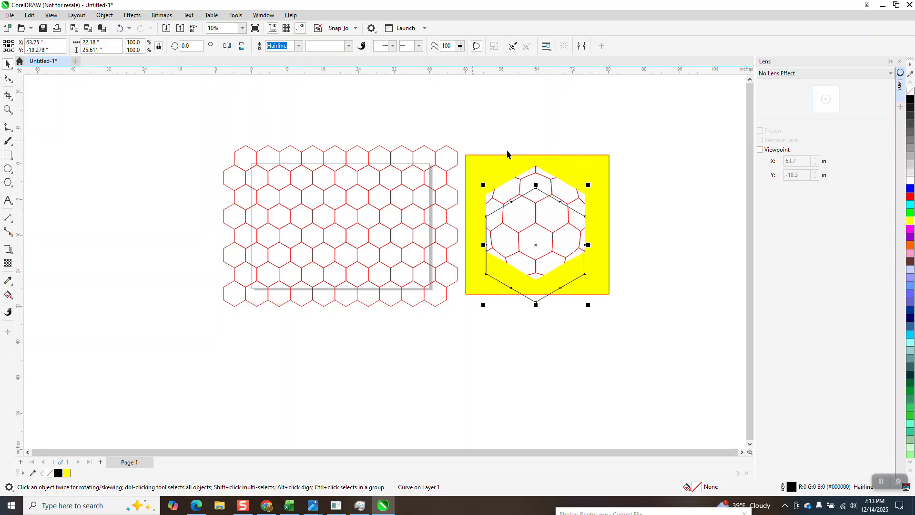
Nudge the black hexagon outline straight down in 5-inch increments, clear of the distorted honeycomb pieces
left_click(536, 183)
left_click(567, 191)
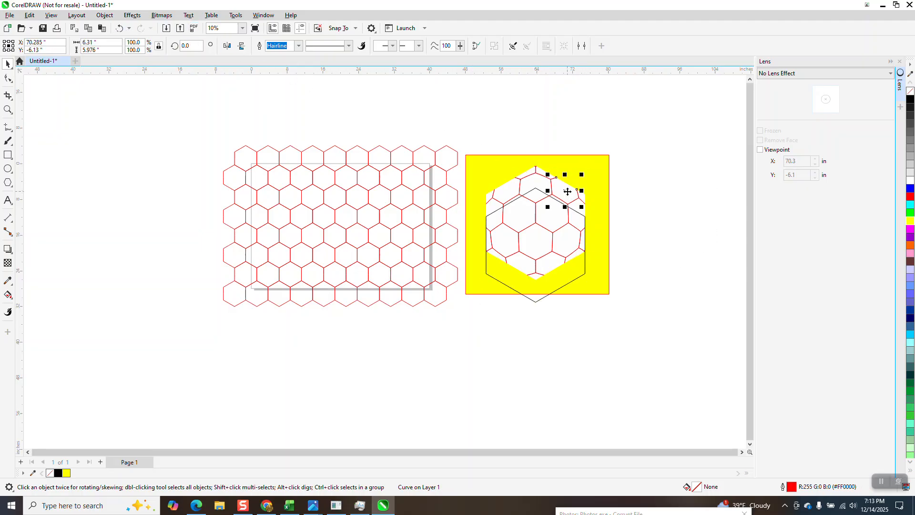
left_click(544, 297)
key("Down")
key("Down")
key("Down")
Delete the white background shape behind the distorted honeycomb pieces
left_click(550, 225)
key("Escape")
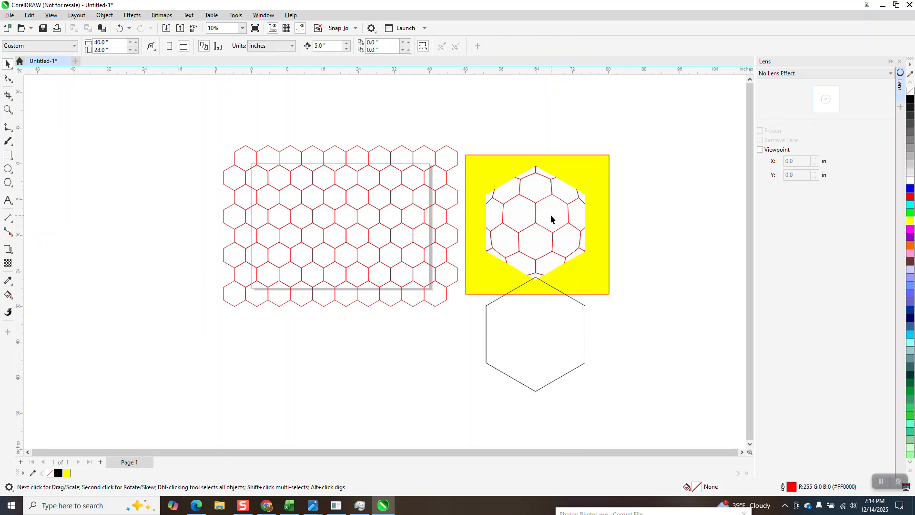
left_click(552, 219)
key("Delete")
Move the black hexagon outline back up 25 inches around the distorted honeycomb pieces and group them all together
left_click(553, 295)
key("Up")
key("Up")
key("Up")
key("Up")
key("Up")
left_click_drag(474, 143, 593, 296)
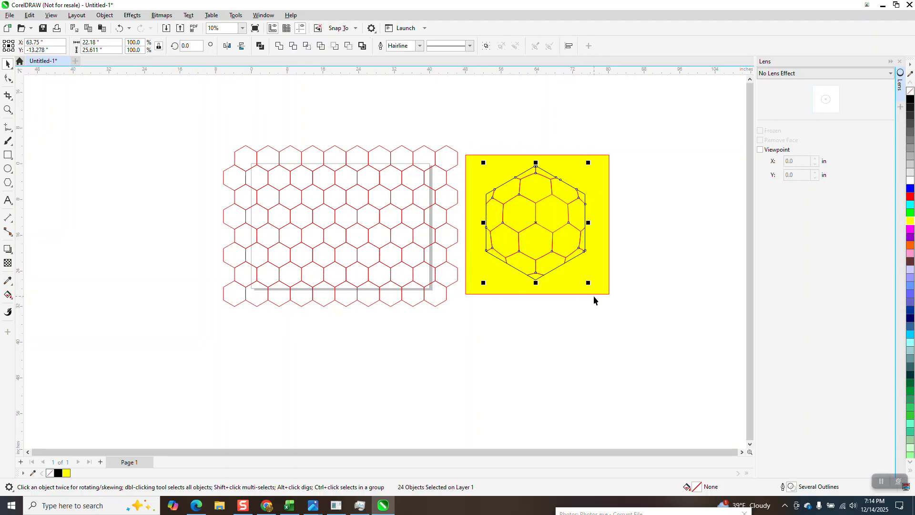
key("ctrl+g")
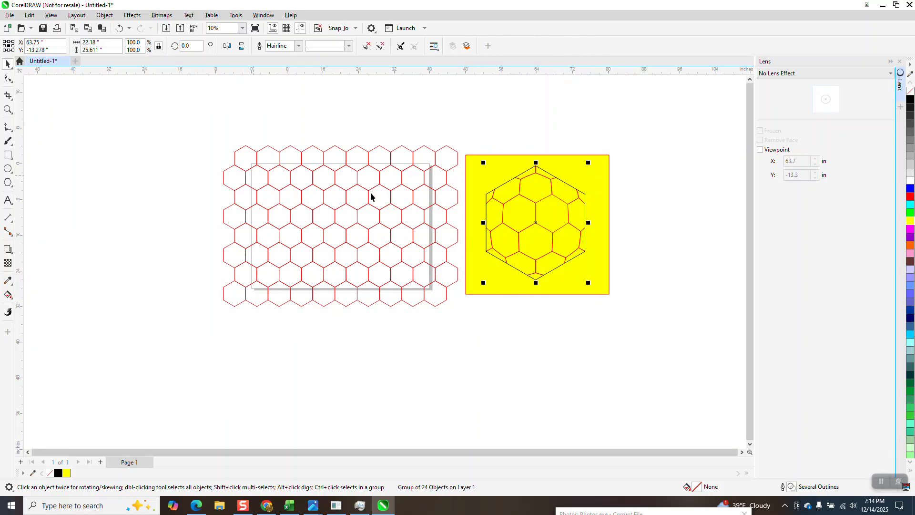
Move the original honeycomb pattern off the page to the lower left and delete the yellow rectangle
left_click_drag(388, 191, 132, 458)
left_click_drag(447, 192, 305, 394)
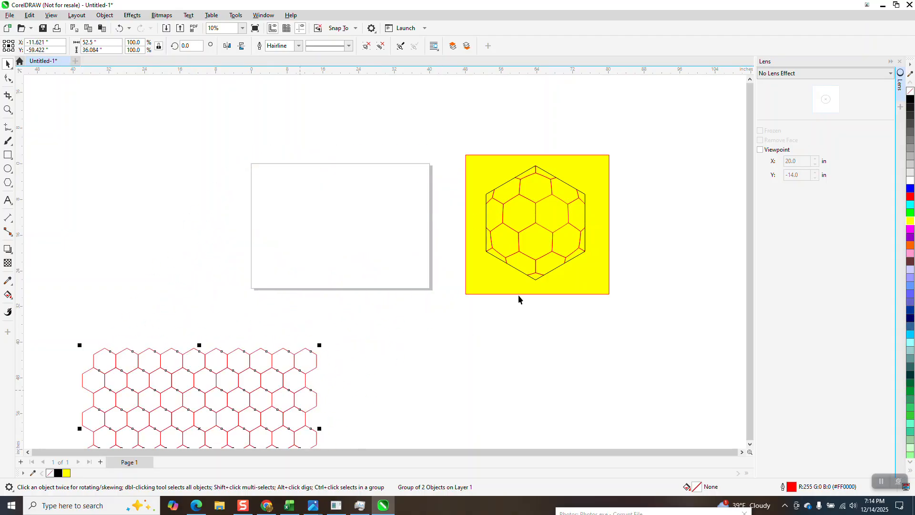
left_click(482, 159)
key("Delete")
Scale the grouped distorted hexagon proportionally to a width of 5 inches
left_click_drag(469, 140, 479, 181)
left_click_drag(619, 303, 622, 304)
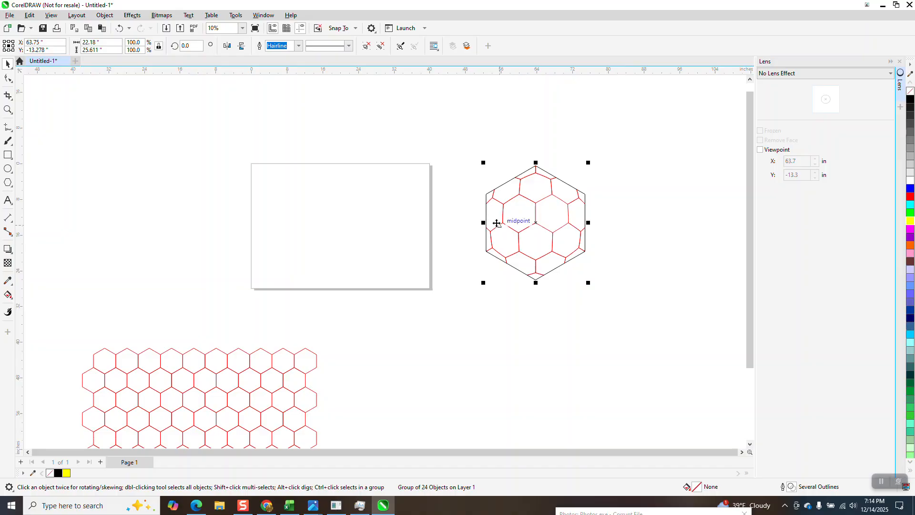
double_click(109, 43)
type("5")
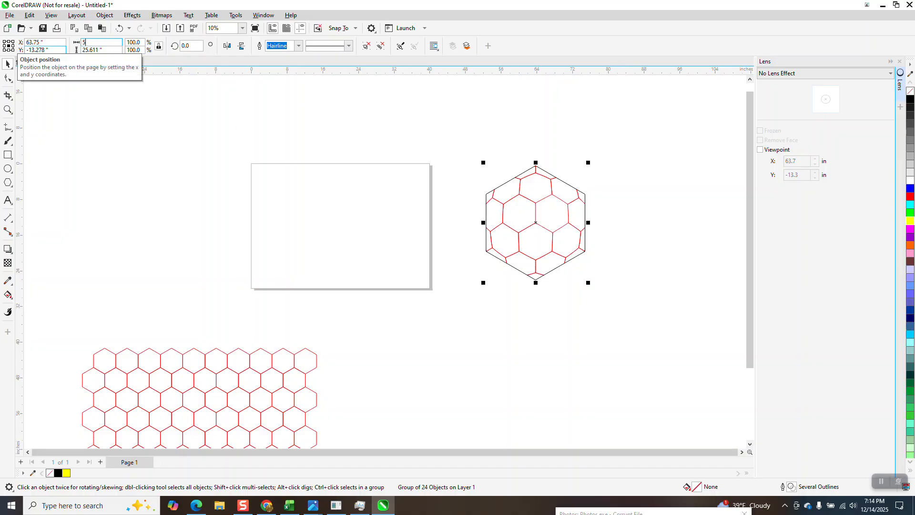
key("Return")
Duplicate the 5-inch hexagon group repeatedly to the right at 5-inch spacing to form a row of six touching hexagons
left_click(239, 85)
left_click(8, 109)
left_click_drag(477, 196, 564, 250)
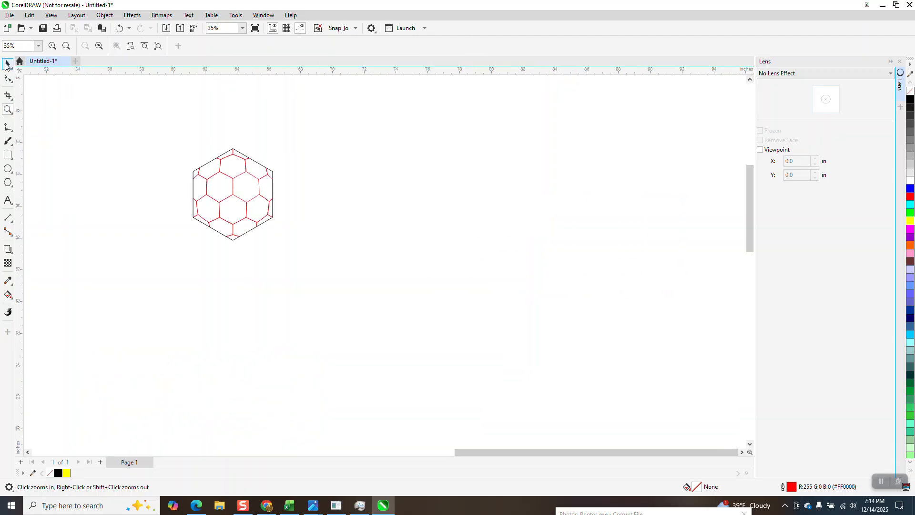
left_click(6, 64)
left_click(244, 169)
key("ctrl+d")
key("Right")
key("ctrl+d")
key("ctrl+d")
key("ctrl+d")
key("ctrl+d")
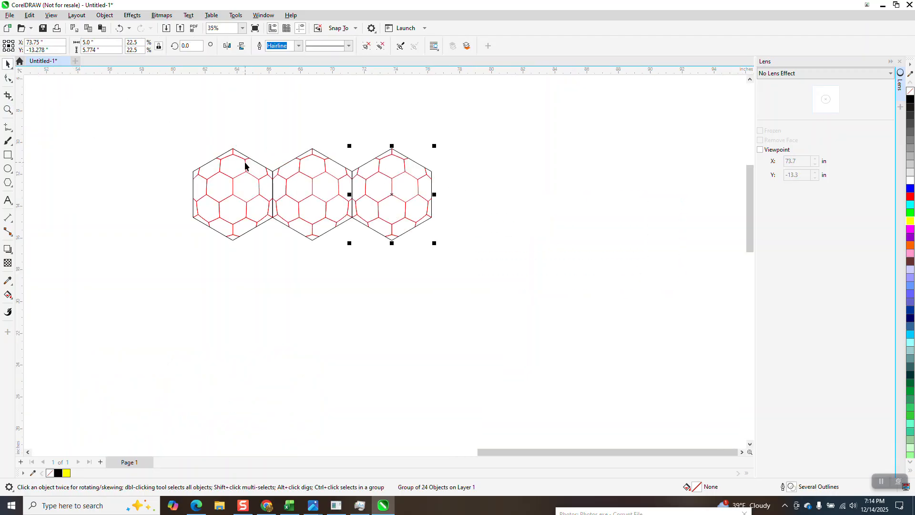
Select all six hexagons in the row and group them
left_click_drag(174, 123, 490, 251)
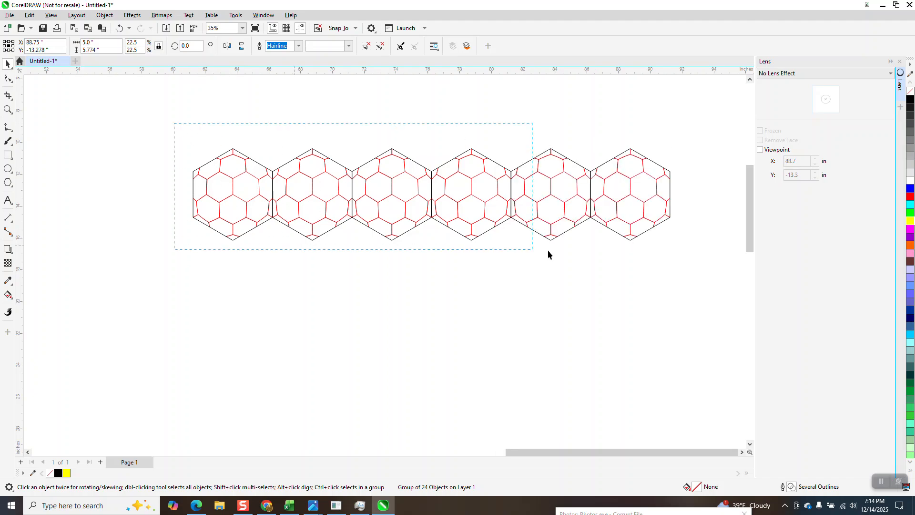
left_click_drag(705, 266, 705, 266)
key("ctrl+g")
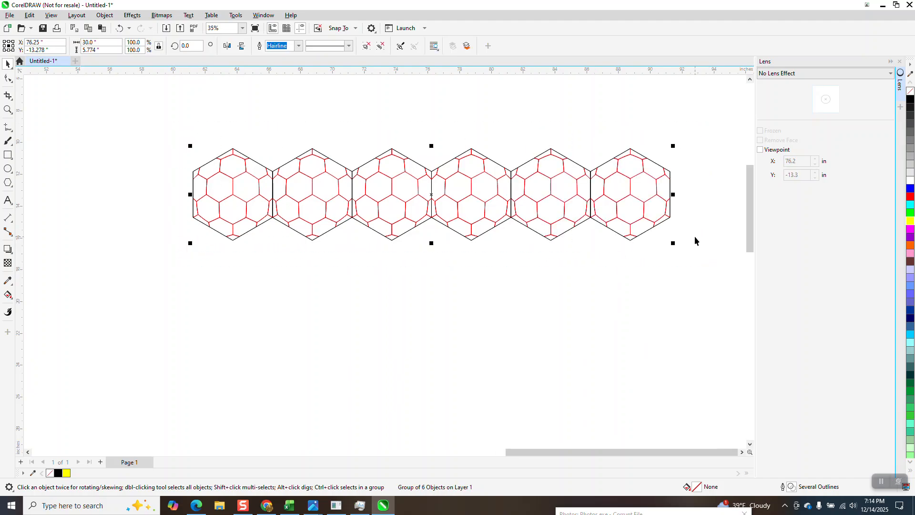
Copy the hexagon row about 2.5 inches left and 4.33 inches down, snapping its corners into the row above
left_click_drag(473, 147, 432, 216)
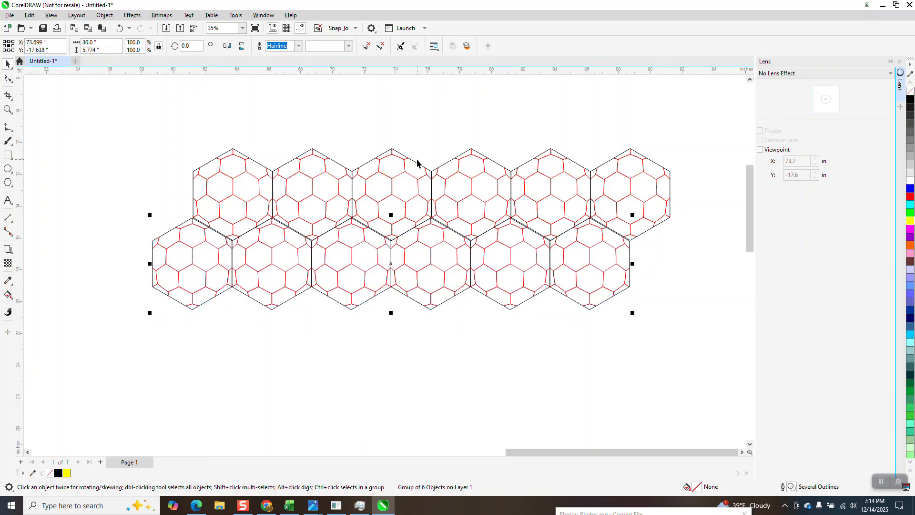
left_click(8, 109)
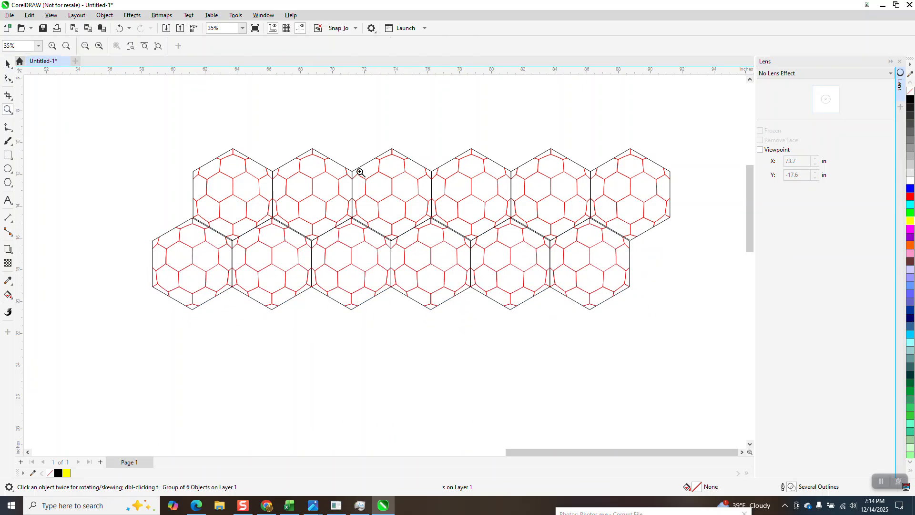
left_click_drag(361, 204, 424, 260)
left_click(7, 63)
mouse_move(155, 162)
left_mouse_down()
mouse_move(199, 217)
mouse_move(160, 162)
left_mouse_up()
scroll(356, 202, "down", 6)
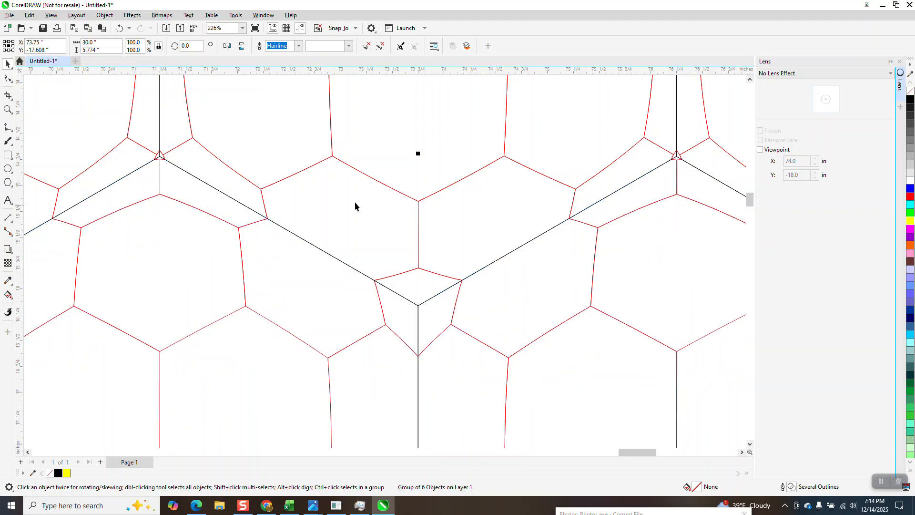
Select both staggered hexagon rows and group them
scroll(353, 195, "down", 4)
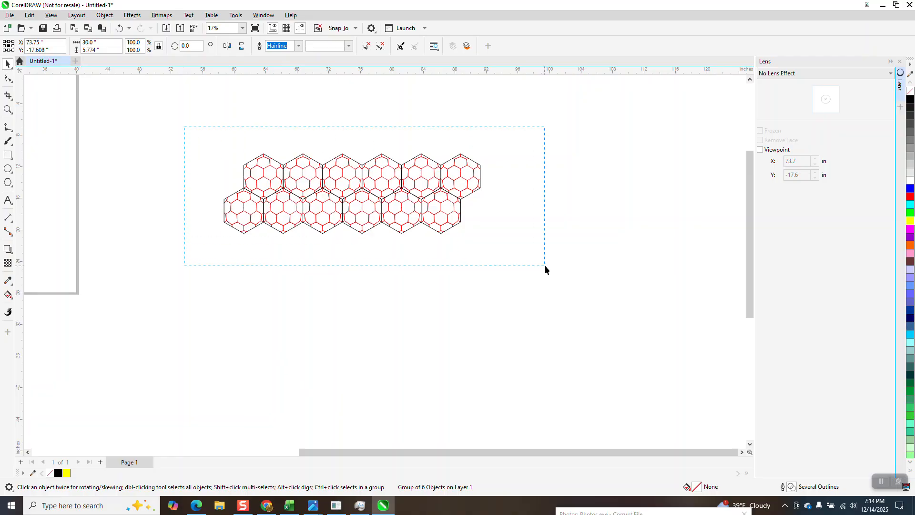
left_click_drag(544, 265, 546, 269)
key("ctrl+g")
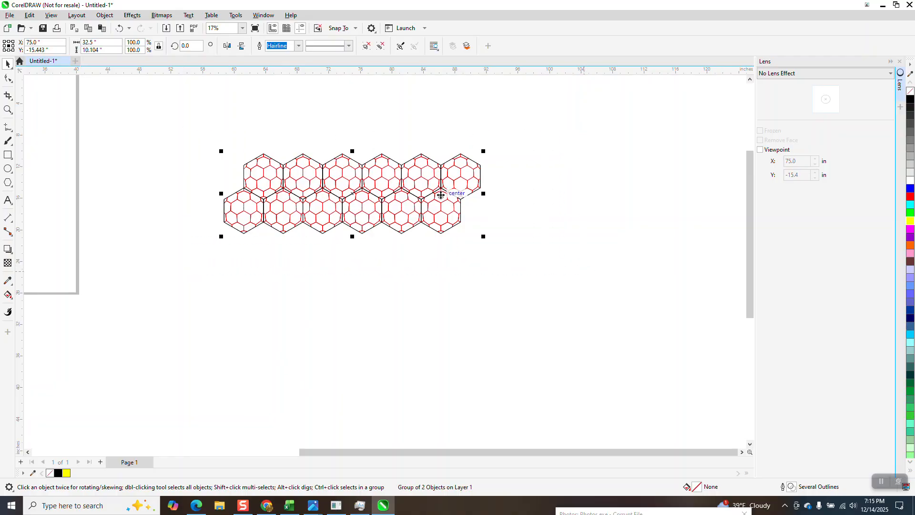
Copy the two-row group about 8.66 inches straight down, snapping its corners to the rows above to make four rows
left_click_drag(382, 156, 377, 217)
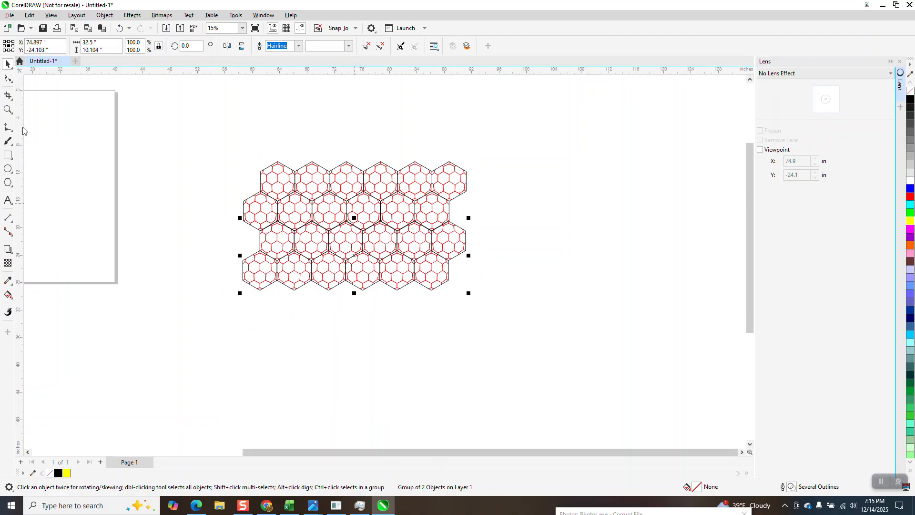
left_click(8, 109)
left_click(353, 245)
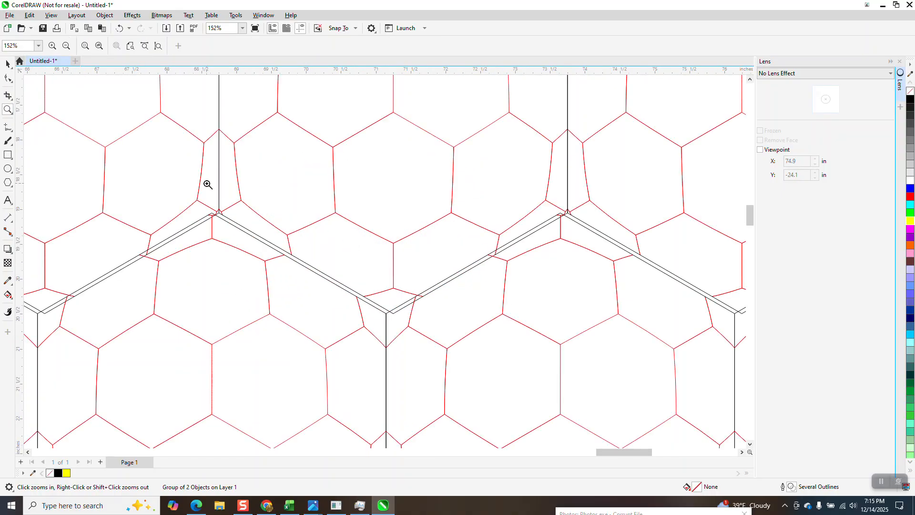
left_click(8, 64)
mouse_move(211, 212)
left_mouse_down()
mouse_move(231, 266)
mouse_move(220, 217)
left_mouse_up()
scroll(225, 228, "down", 8)
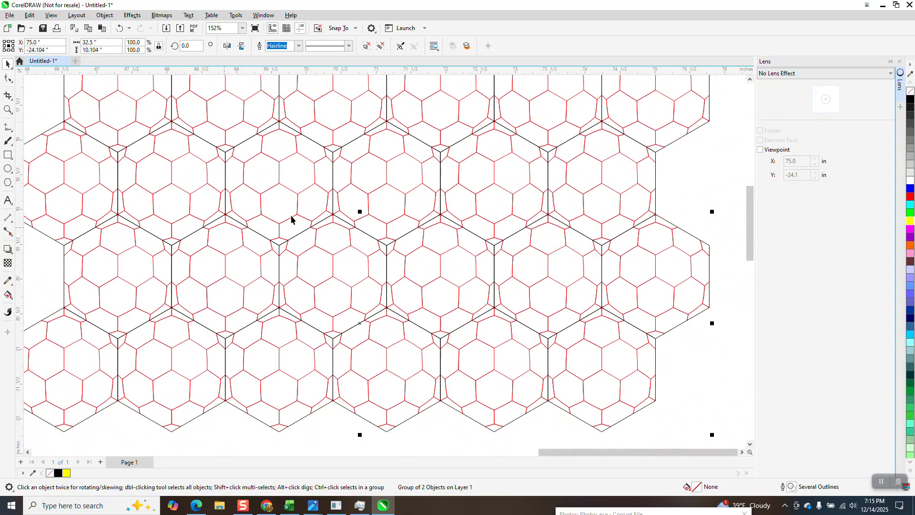
Group the four rows and copy them about 17.32 inches straight down, snapping corners together to make eight rows
left_click_drag(479, 326, 480, 328)
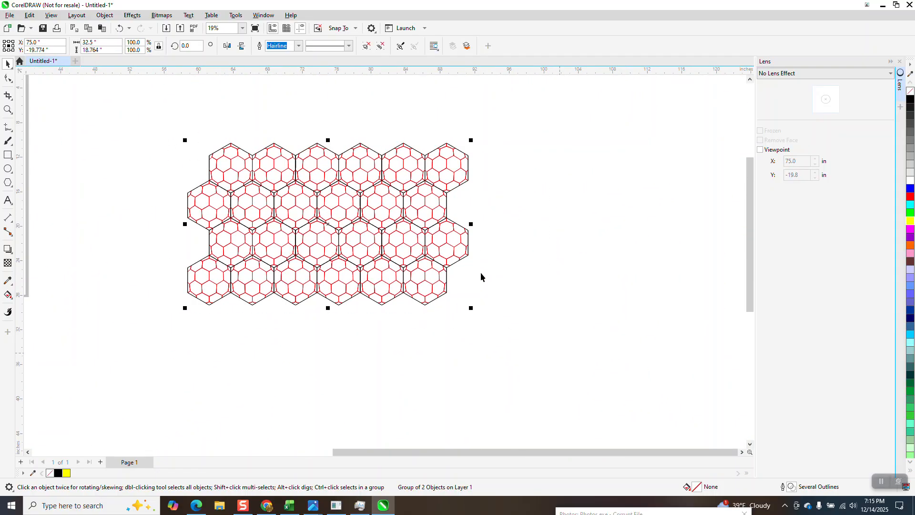
left_click_drag(360, 144, 403, 320)
left_click(8, 110)
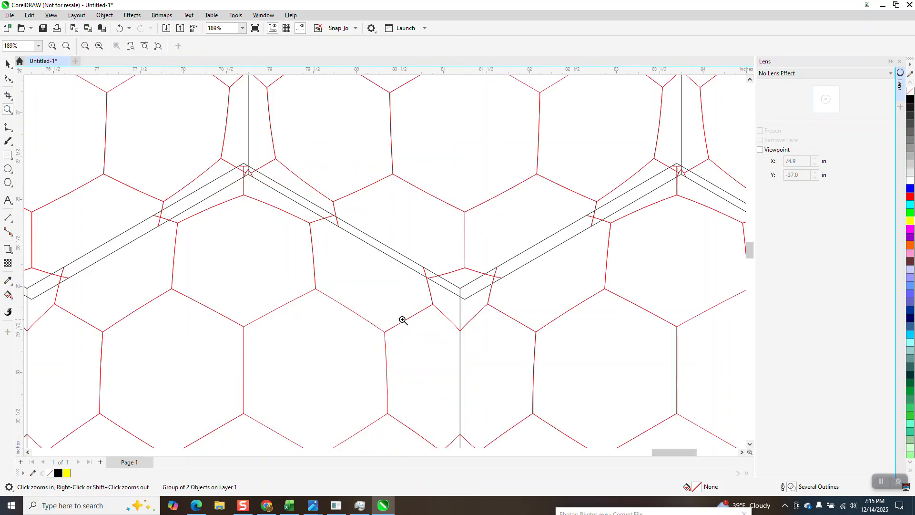
left_click(7, 62)
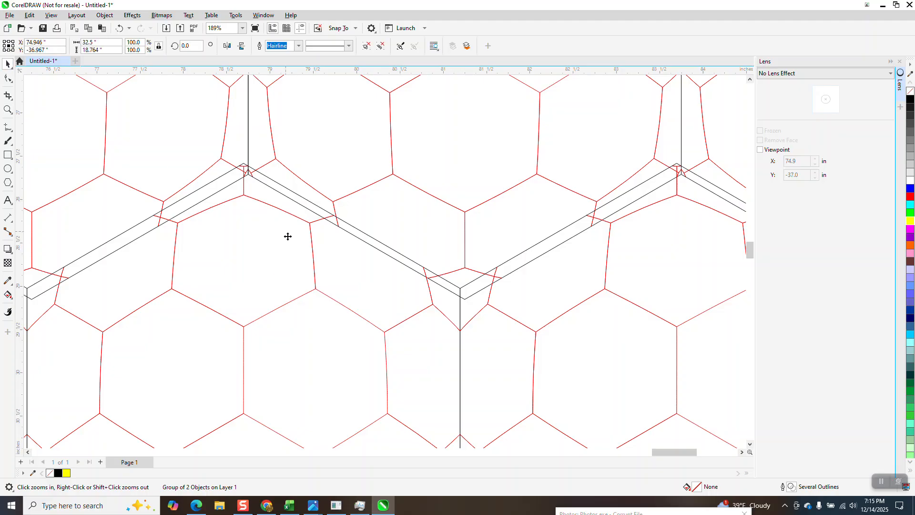
left_click_drag(286, 232, 278, 248)
left_click_drag(260, 212, 249, 174)
scroll(278, 222, "down", 6)
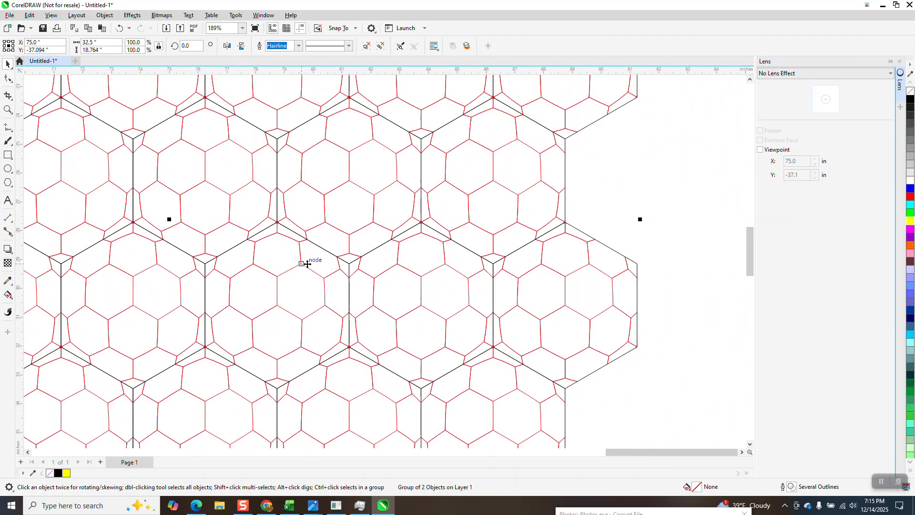
scroll(538, 217, "down", 2)
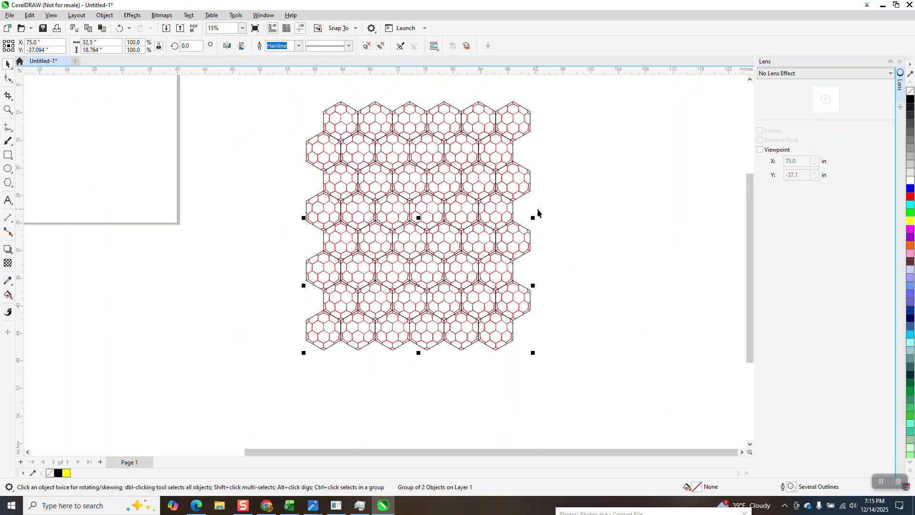
scroll(510, 198, "down", 1)
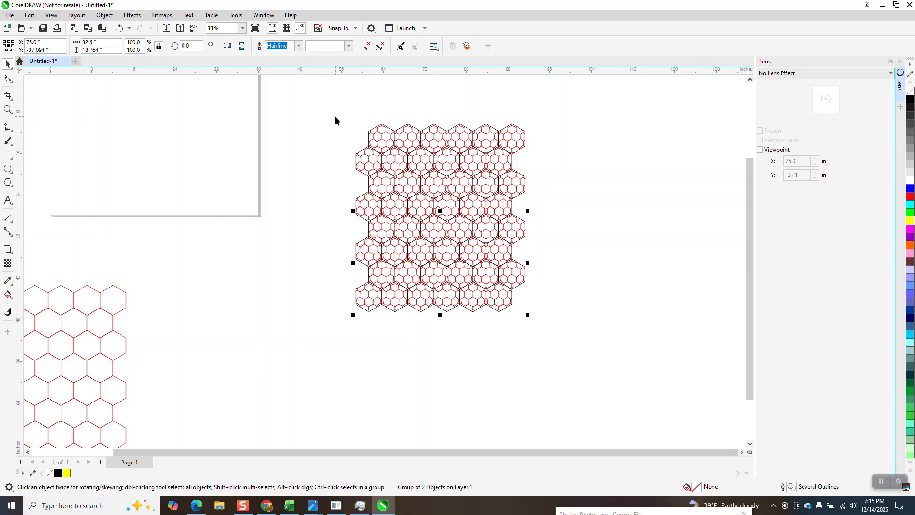
Select the entire eight-row hexagon pattern and ungroup all of its nested groups
left_click(8, 110)
left_click_drag(356, 130, 401, 167)
right_click(367, 143)
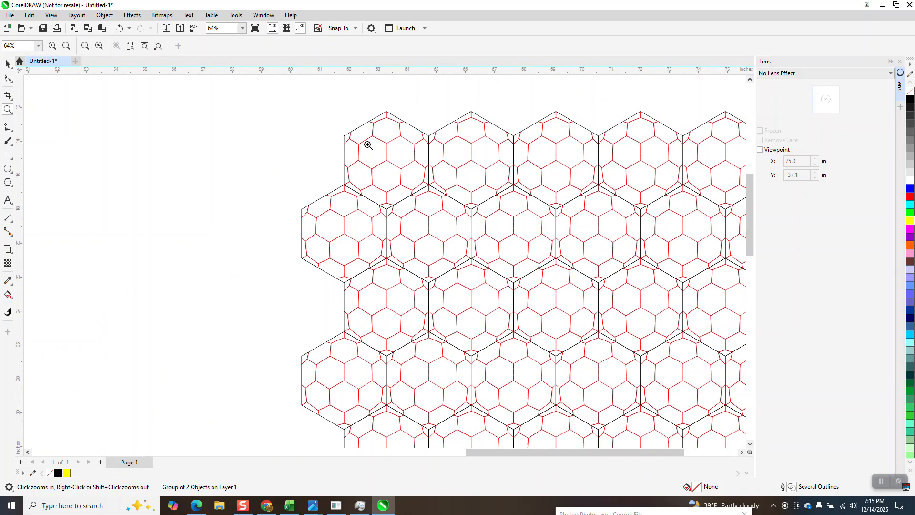
right_click(364, 143)
left_click(6, 64)
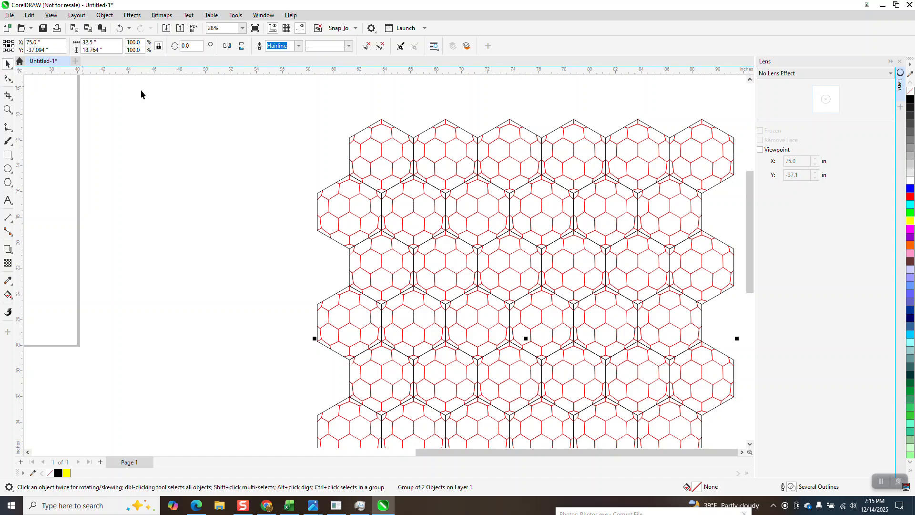
scroll(227, 96, "down", 1)
scroll(228, 96, "down", 1)
left_click_drag(226, 98, 499, 321)
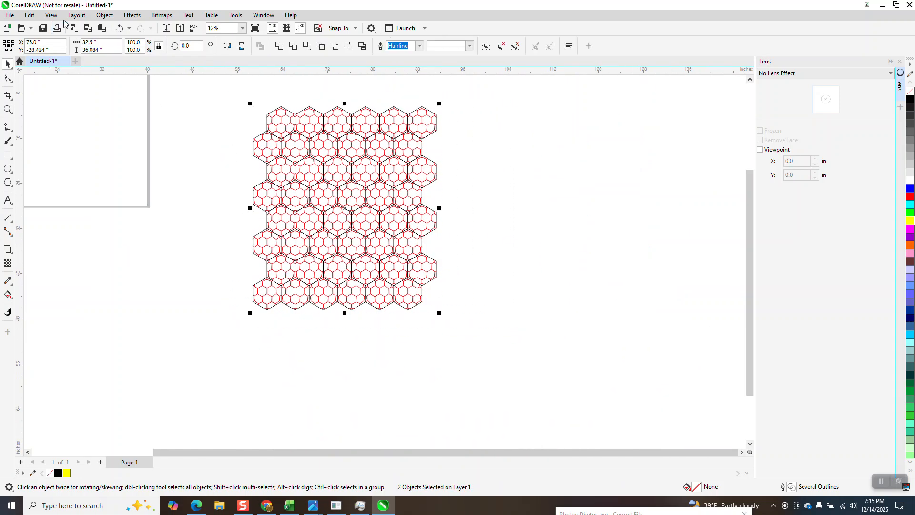
left_click(105, 15)
mouse_move(143, 180)
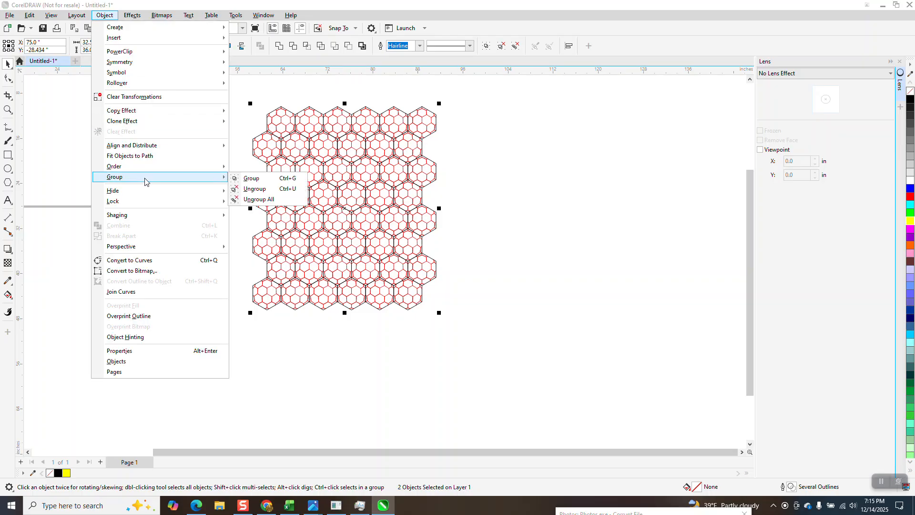
left_click(247, 200)
key("Escape")
Find all curves with the same properties as one black hexagon outline in the pattern and delete them
left_click(436, 123)
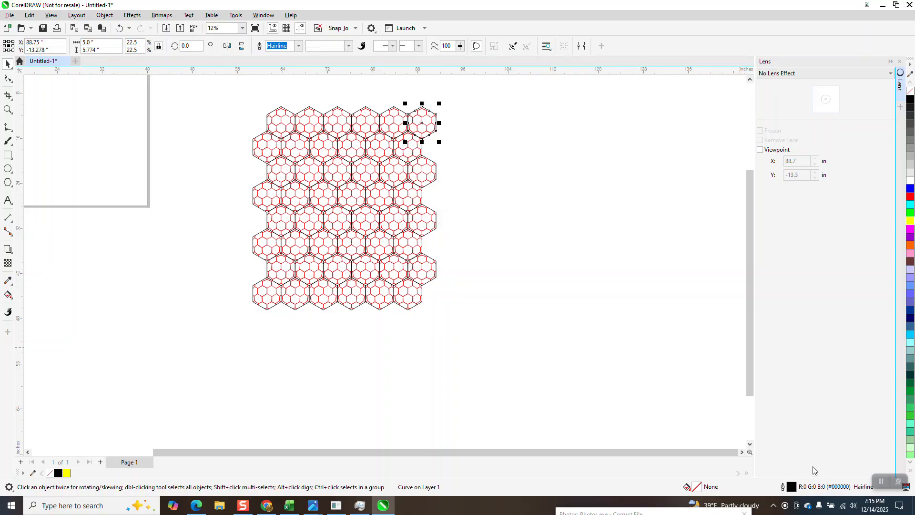
left_click(900, 62)
left_click(30, 15)
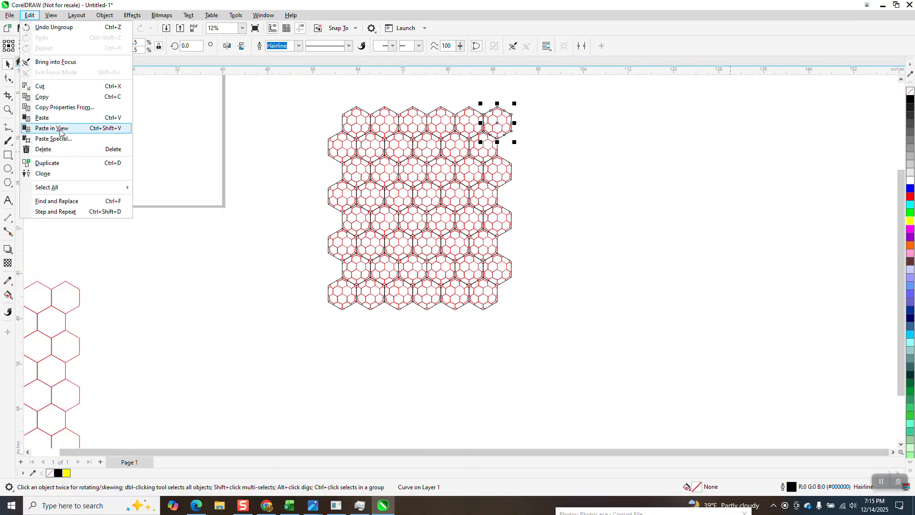
left_click(69, 201)
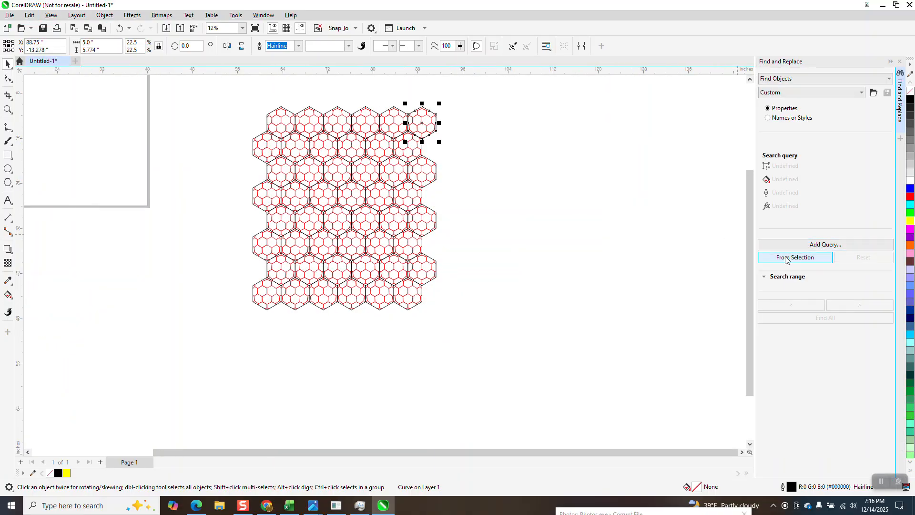
left_click(786, 258)
left_click(817, 319)
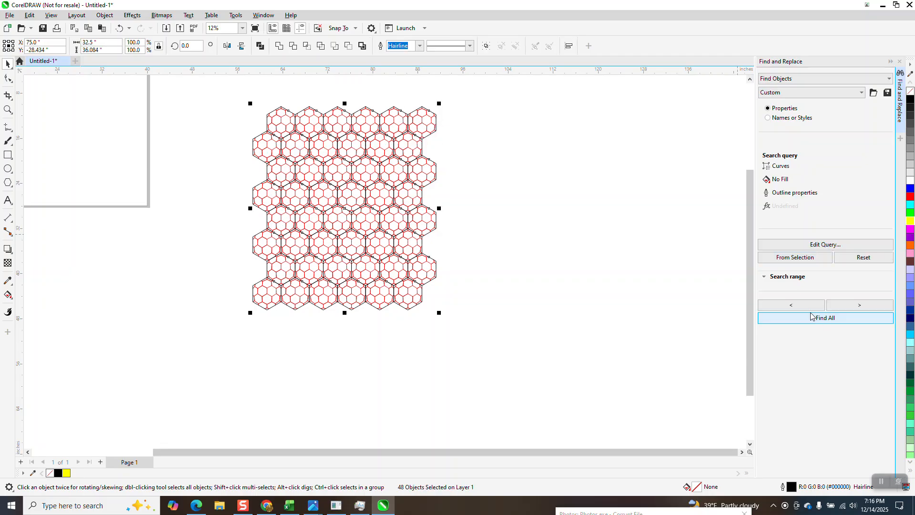
key("Delete")
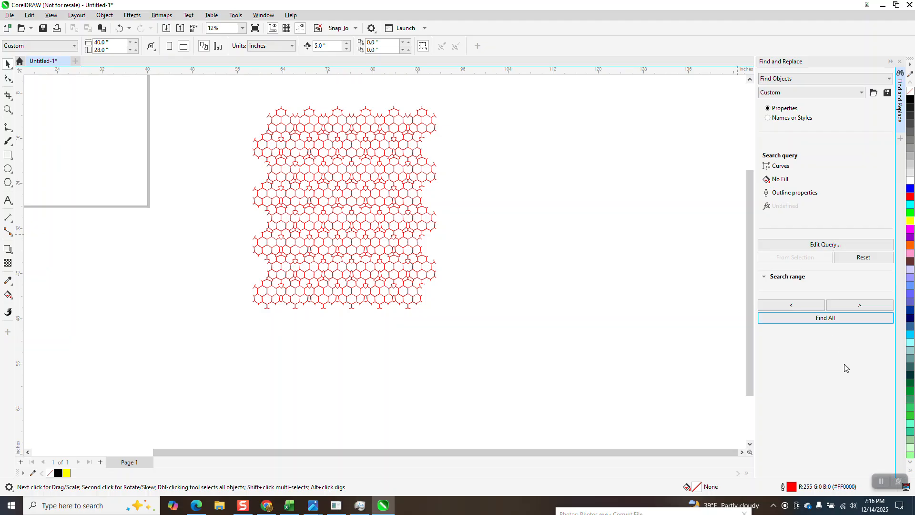
Select the whole eight-row hexagon pattern and set its outlines to 12 pt width and yellow
left_click(8, 109)
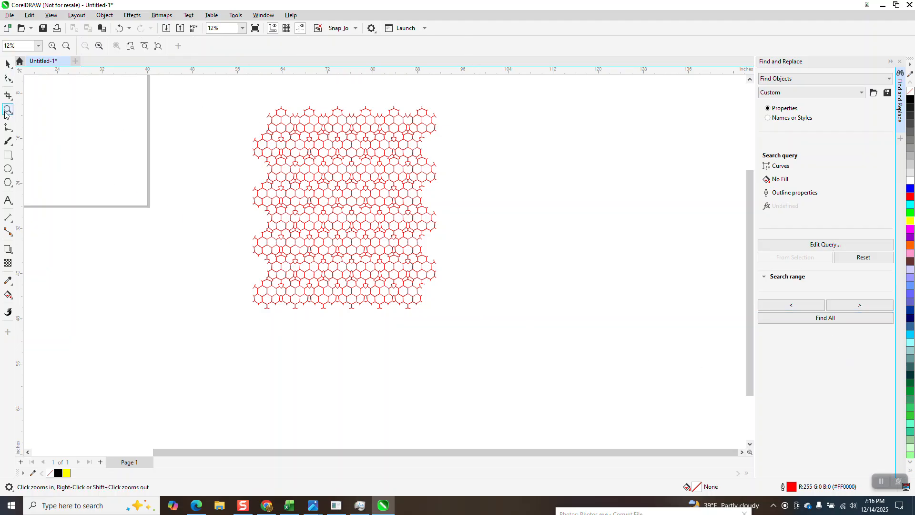
left_click_drag(246, 107, 487, 320)
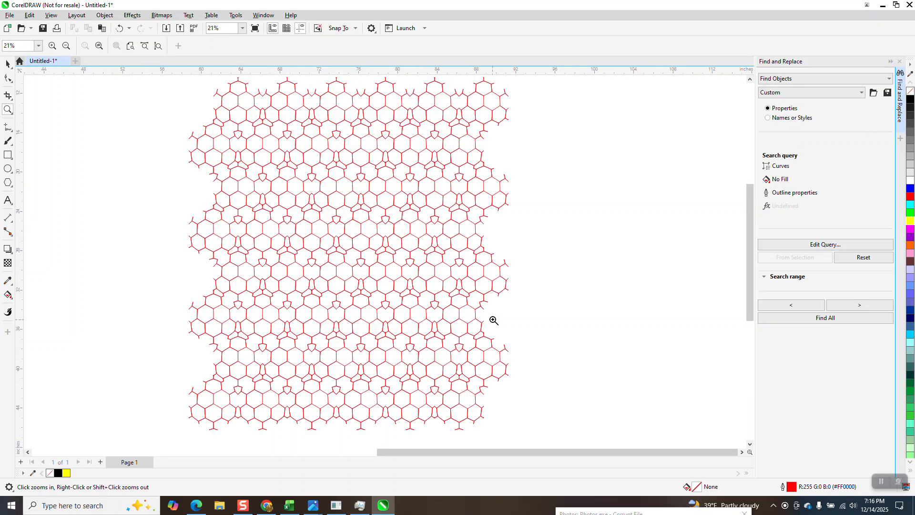
left_click_drag(429, 244, 429, 243)
scroll(384, 182, "down", 5)
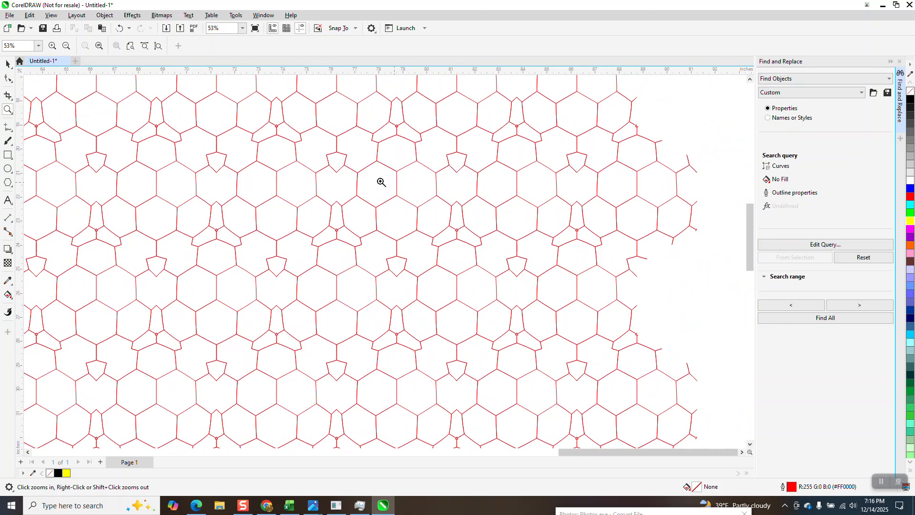
left_click(8, 64)
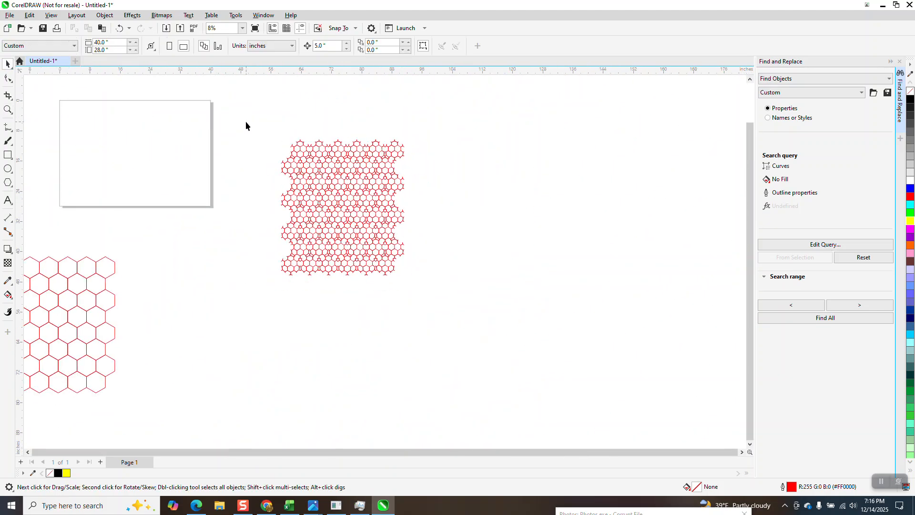
left_click_drag(404, 258, 457, 279)
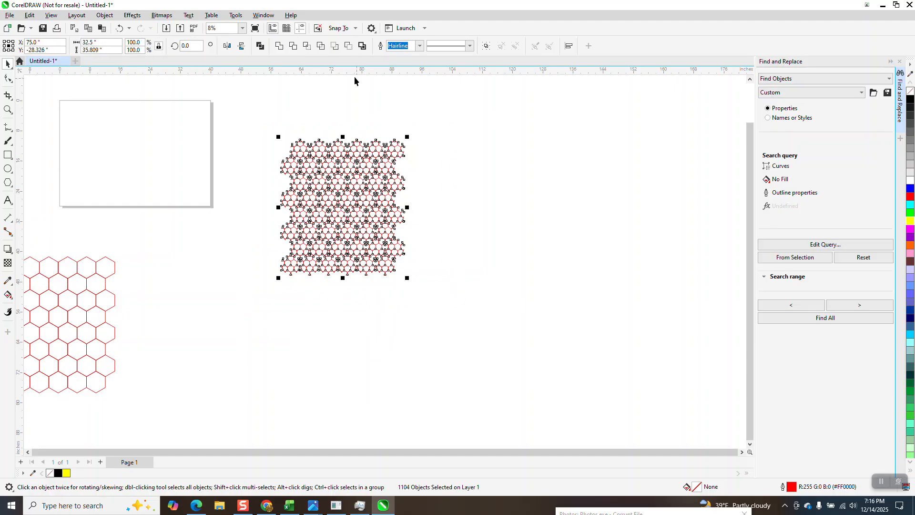
left_click(419, 46)
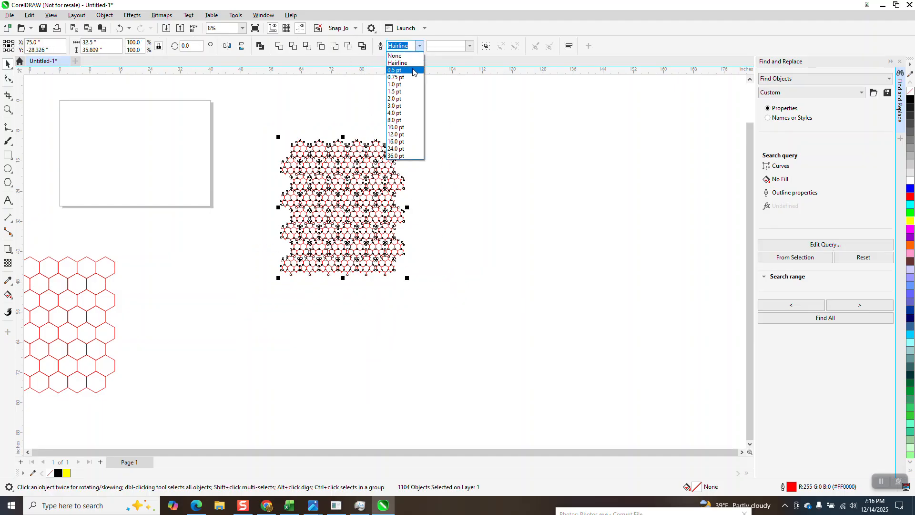
left_click(400, 113)
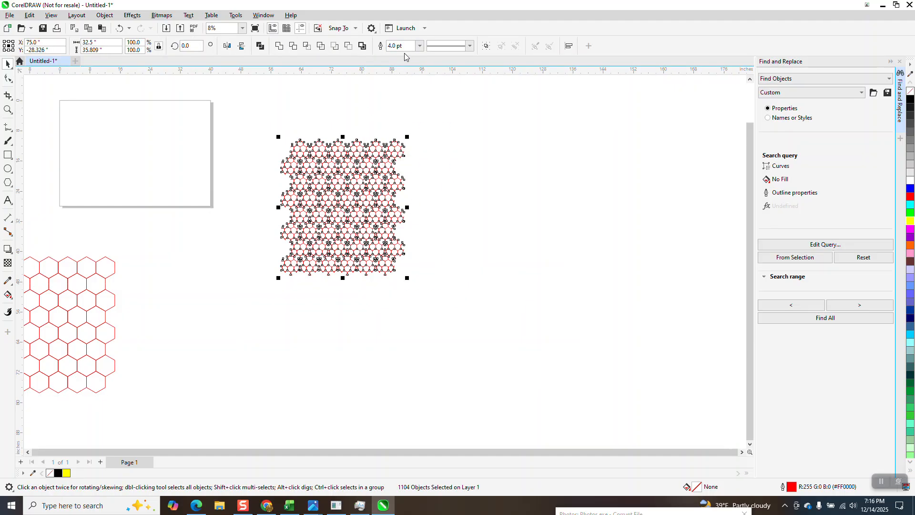
left_click(421, 47)
left_click(397, 138)
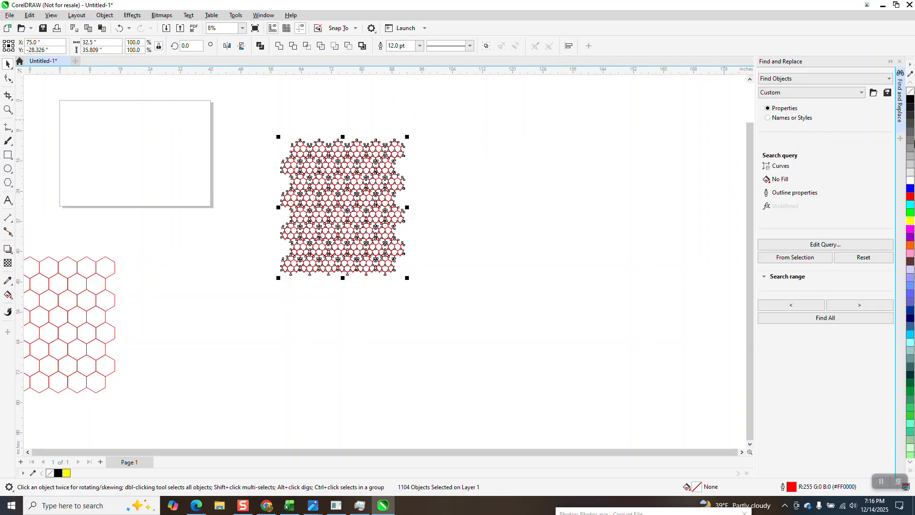
right_click(910, 222)
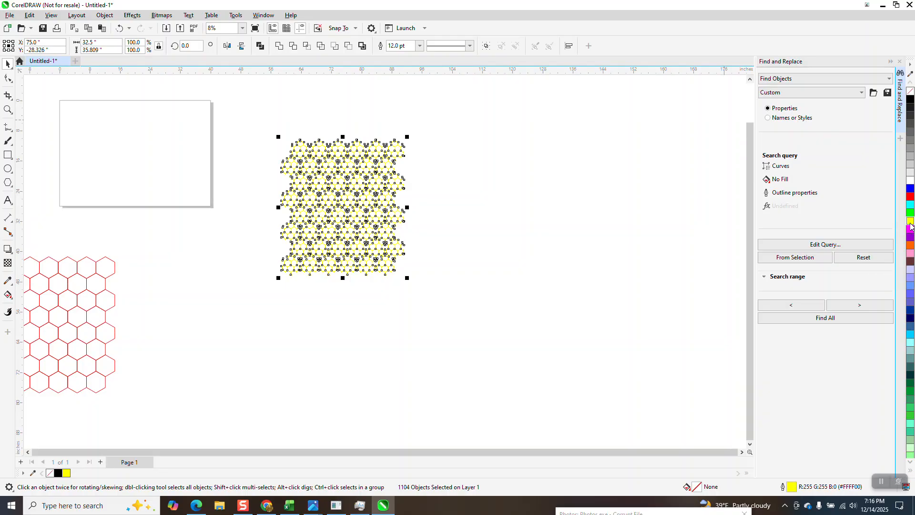
Draw a black-filled rectangle about 43.9 by 43.8 inches around the hexagon pattern and send it to the back of the page
left_click(8, 157)
left_click_drag(268, 129, 434, 295)
left_click(911, 102)
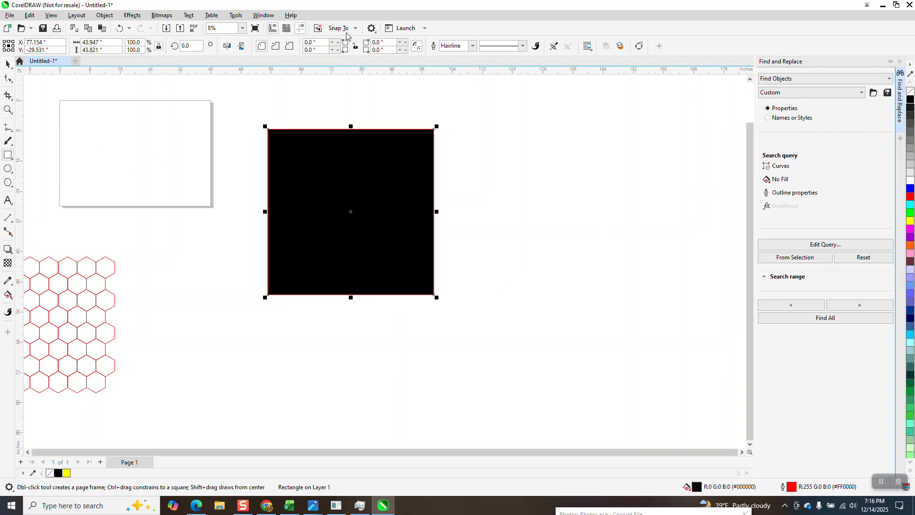
left_click(109, 16)
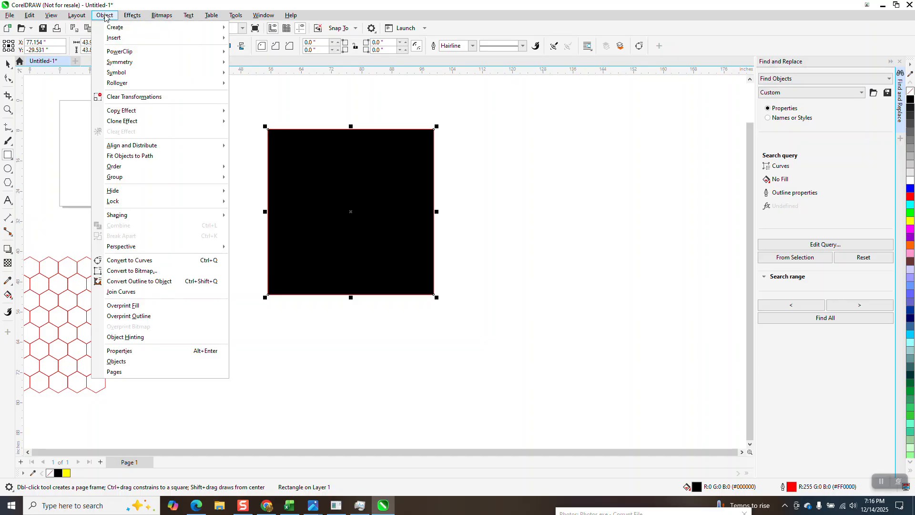
mouse_move(125, 167)
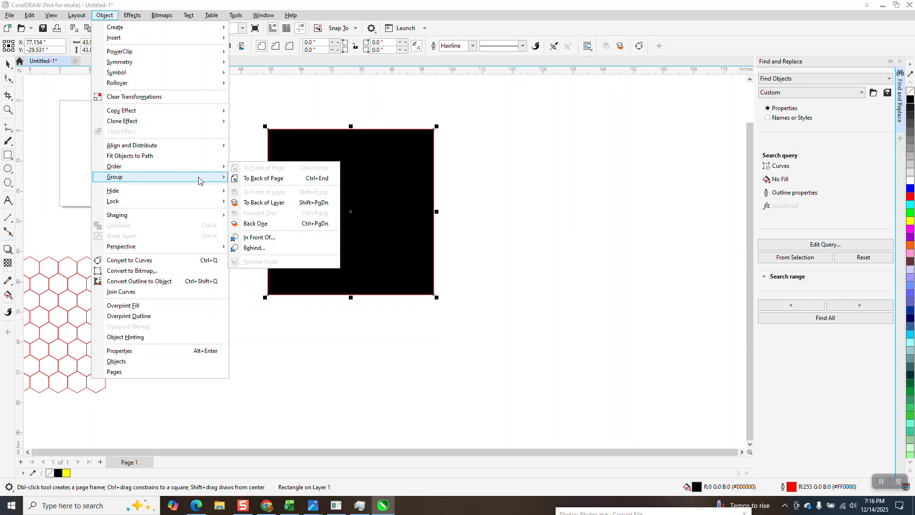
left_click(243, 179)
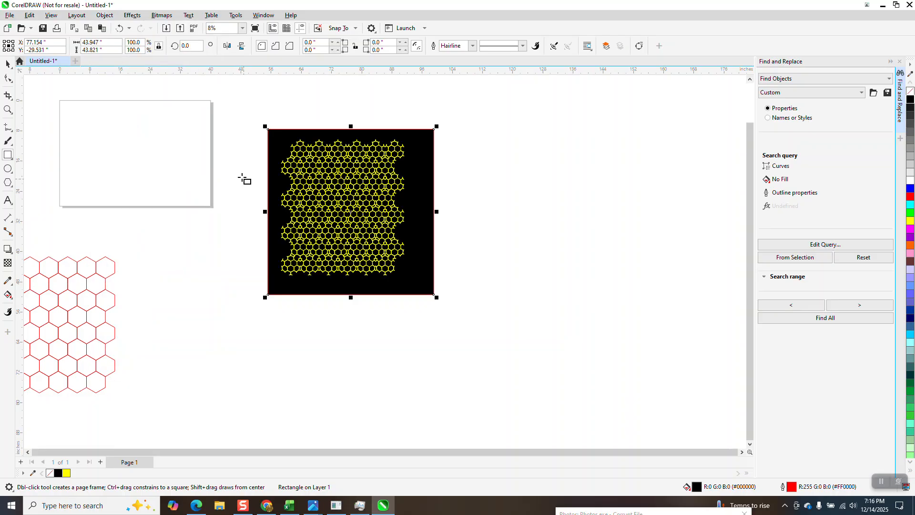
Examine the yellow hexagon pattern against the black background, both close up and as a whole
left_click(8, 110)
left_click_drag(292, 142, 394, 219)
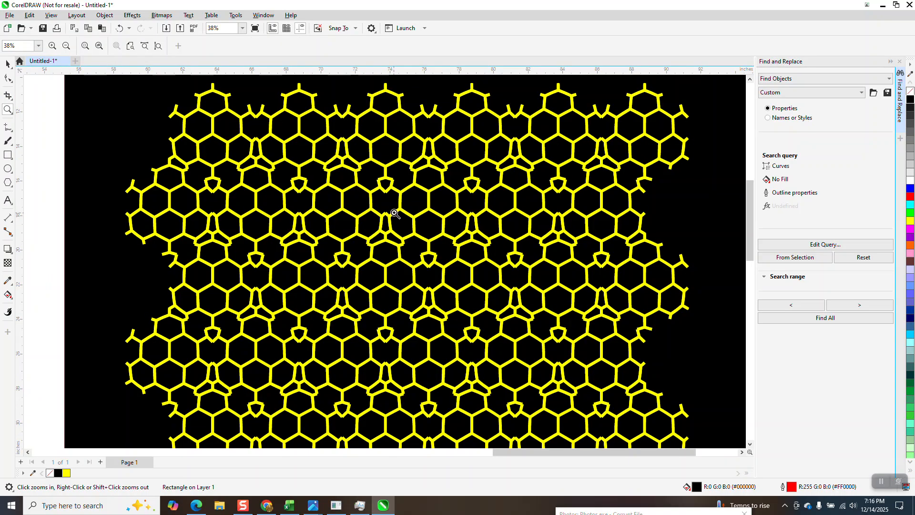
scroll(338, 186, "down", 1)
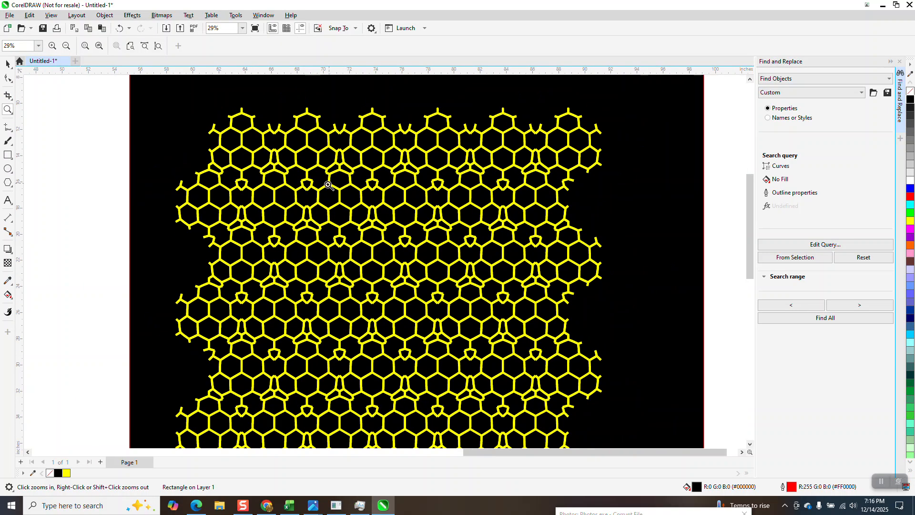
scroll(300, 207, "down", 2)
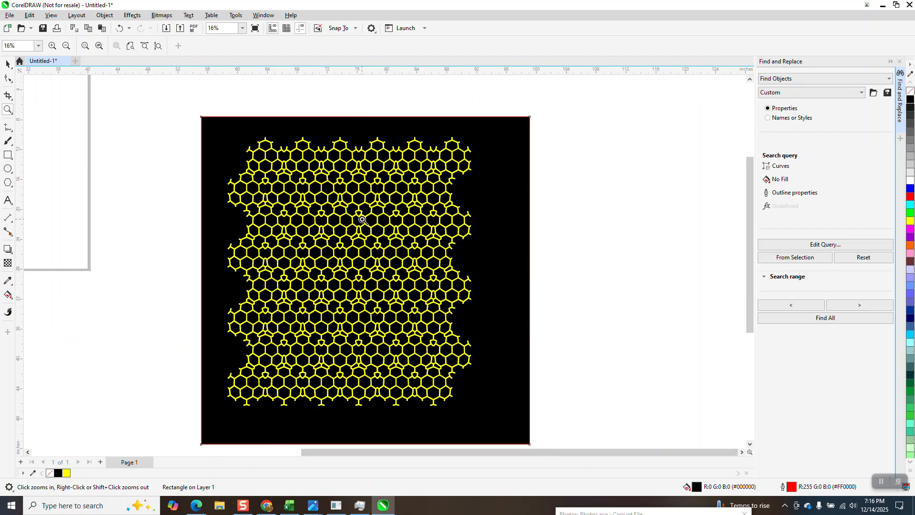
scroll(374, 208, "down", 4)
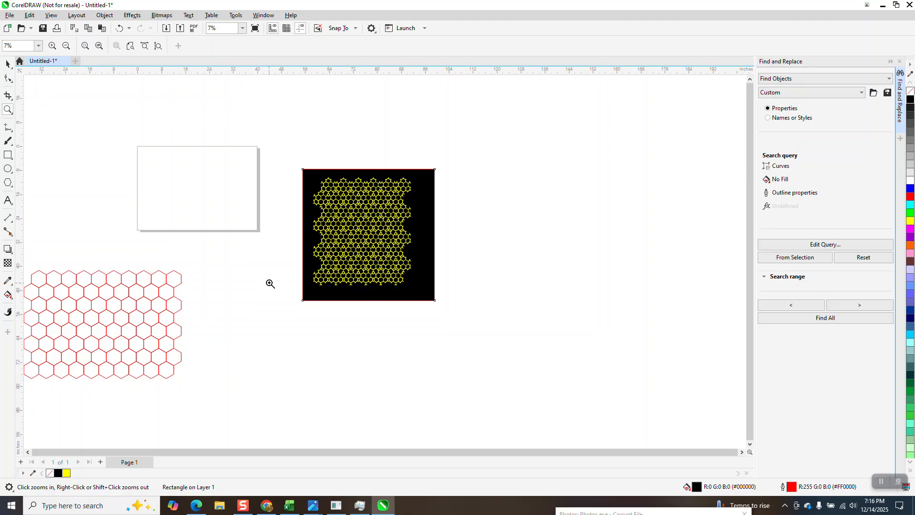
left_click_drag(339, 247, 371, 273)
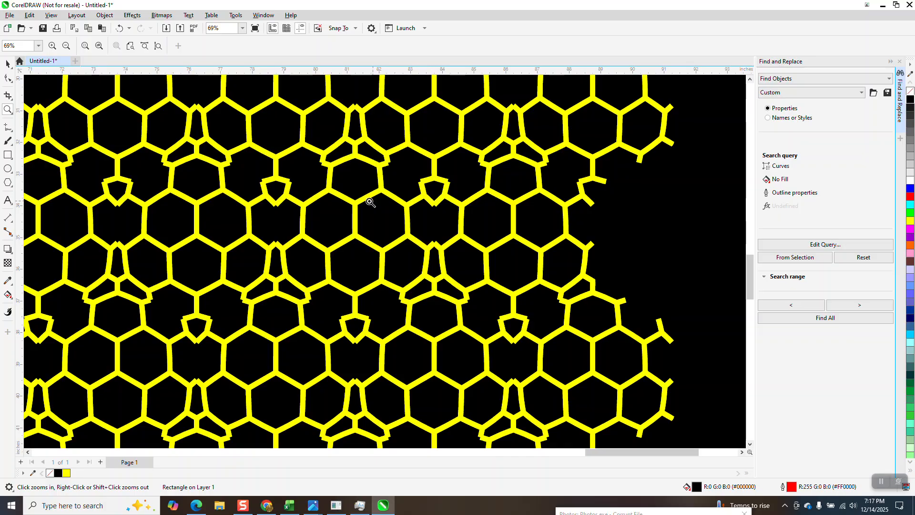
scroll(329, 201, "down", 1)
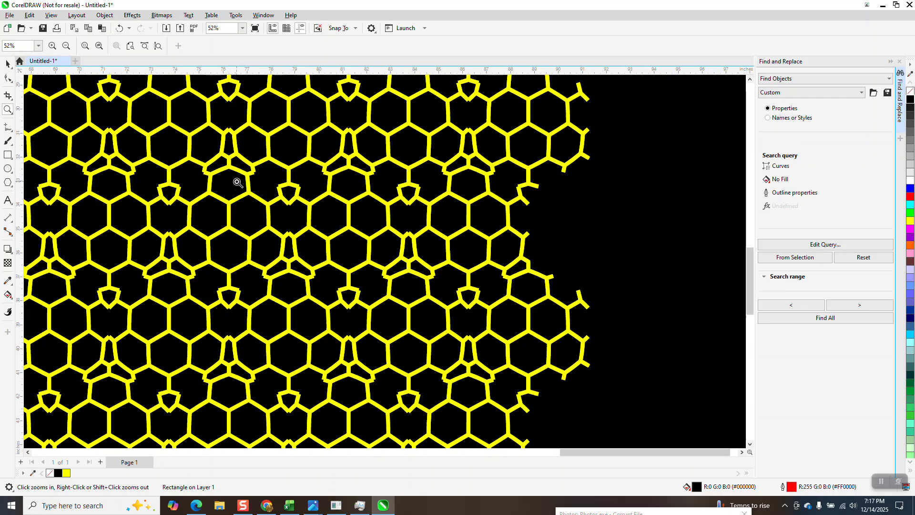
scroll(245, 184, "down", 2)
scroll(245, 183, "down", 3)
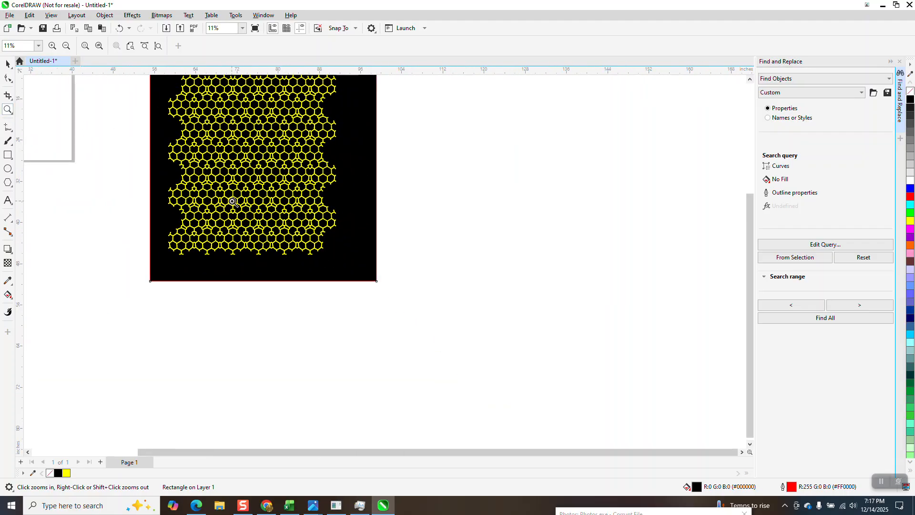
scroll(413, 251, "down", 3)
Move the grouped red honeycomb grid up and over so that it covers the page
left_click(7, 65)
left_click(178, 246)
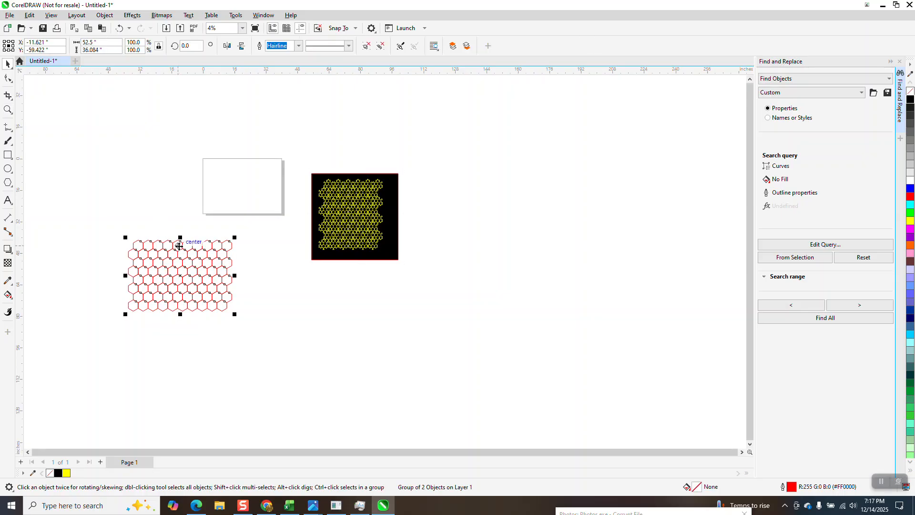
left_click_drag(179, 246, 240, 157)
Draw a square about 26.9 inches wide beside the honeycomb grid and center it on the page
left_click(8, 155)
mouse_move(158, 151)
left_mouse_down()
mouse_move(151, 202)
mouse_move(105, 203)
left_mouse_up()
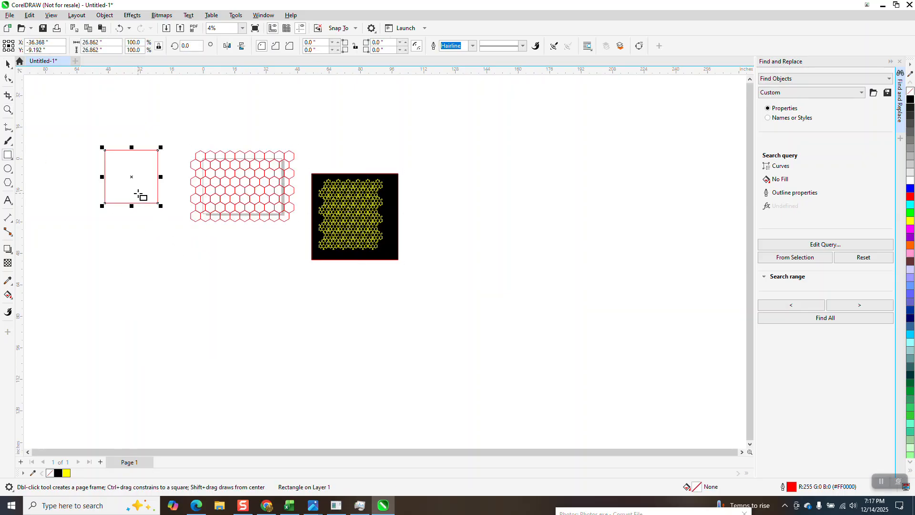
key("p")
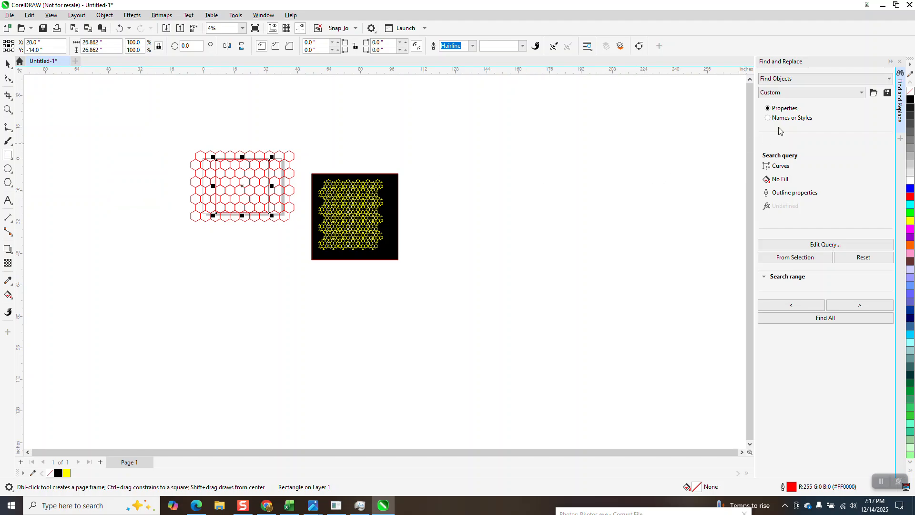
Try a Fish Eye lens at a 100% rate on the centered square over the red honeycomb
left_click(900, 61)
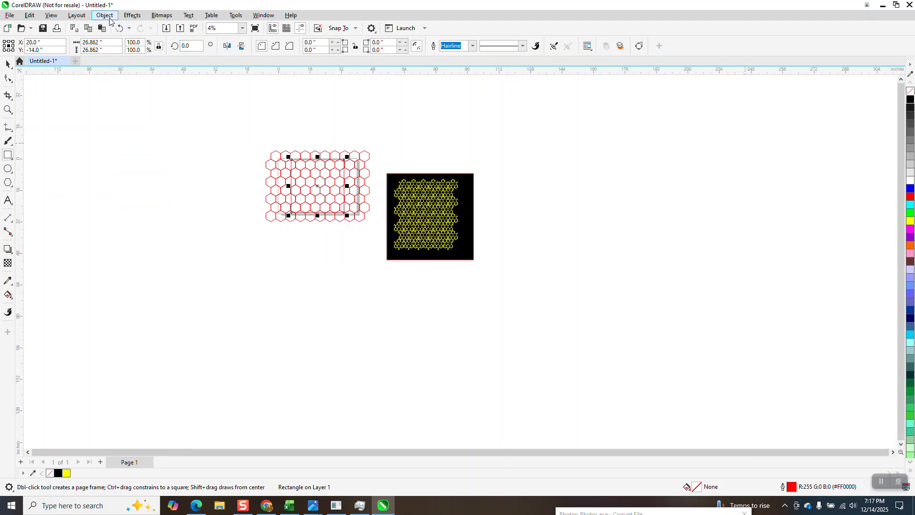
left_click(104, 14)
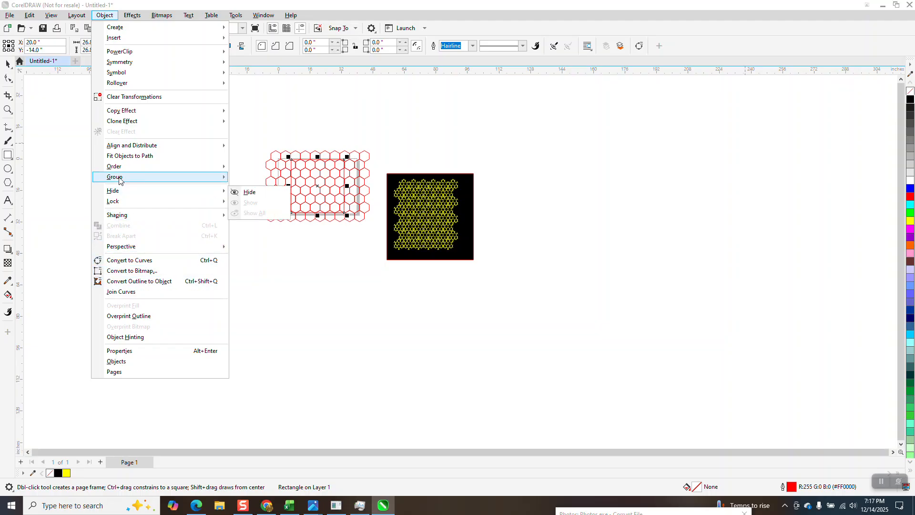
mouse_move(120, 180)
mouse_move(132, 15)
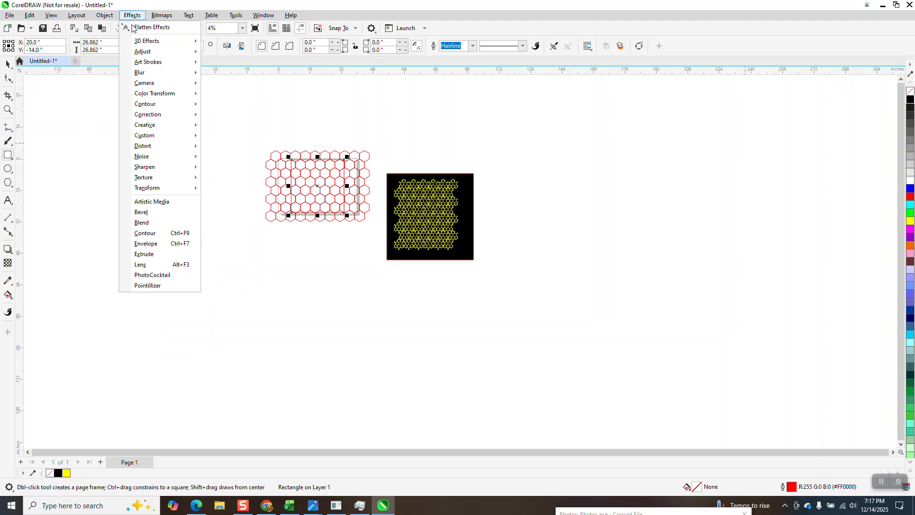
left_click(149, 265)
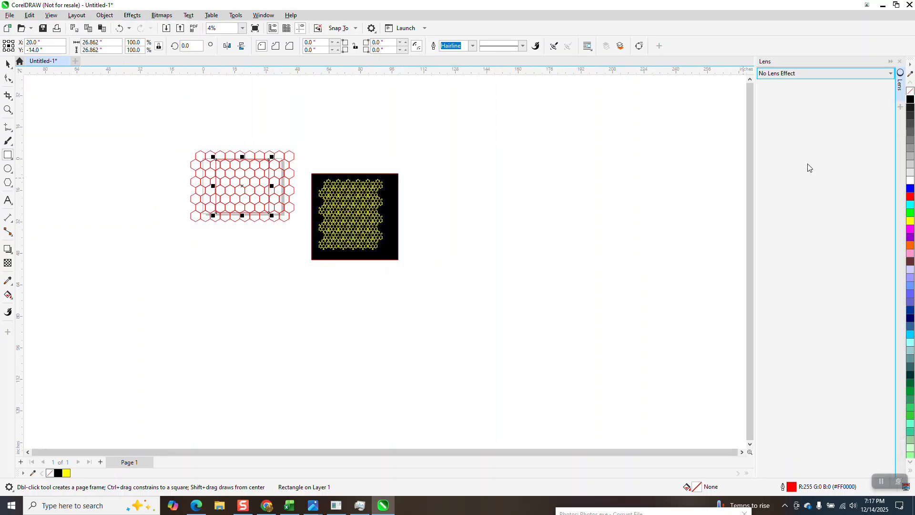
left_click(890, 74)
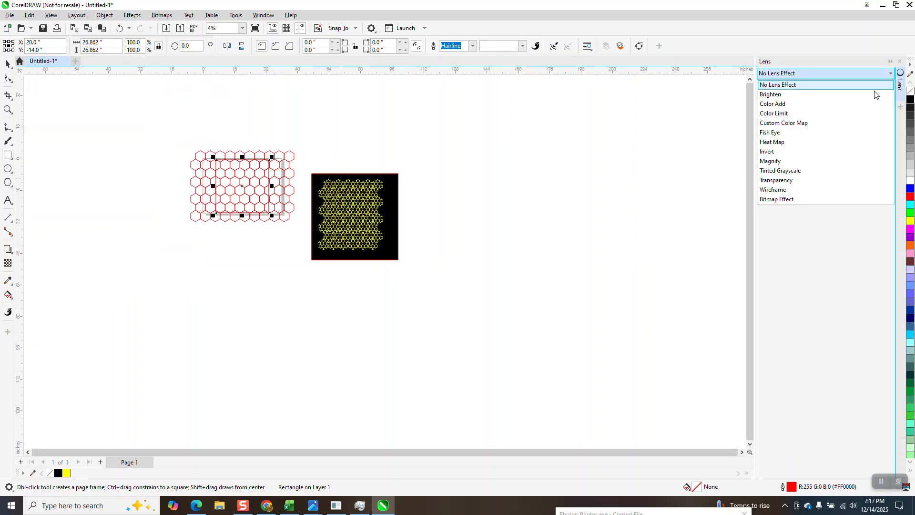
left_click(772, 134)
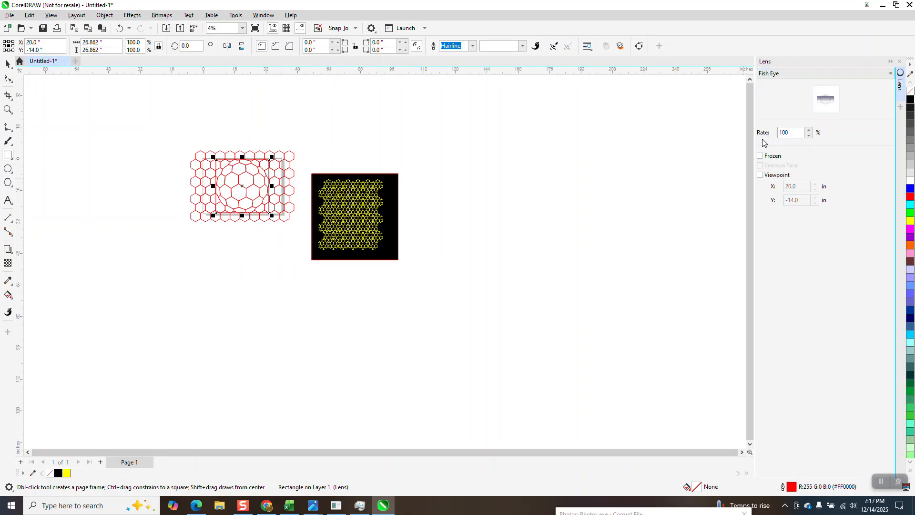
left_click(8, 110)
left_click_drag(204, 143, 287, 213)
scroll(309, 215, "down", 1)
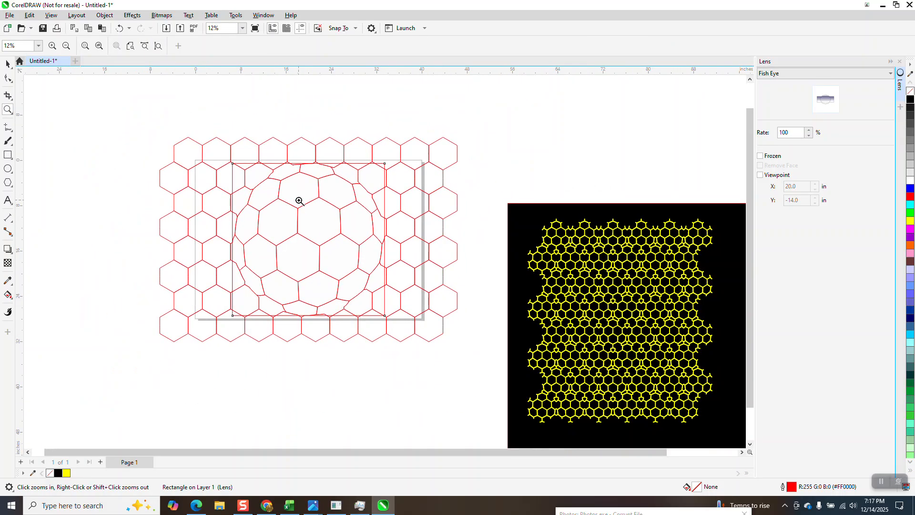
left_click(119, 29)
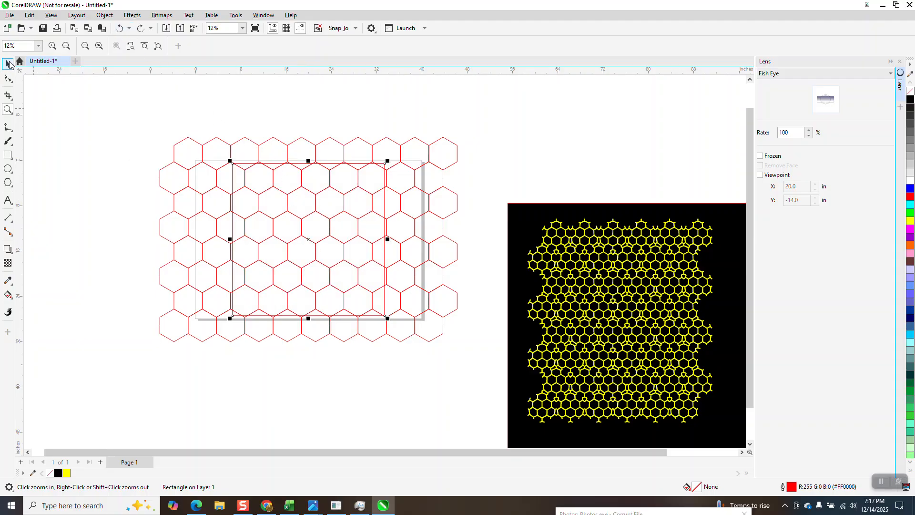
Move the square about 1.25 inches left and 0.72 inches up over the honeycomb grid
key("space")
left_click_drag(306, 241, 302, 235)
scroll(334, 200, "down", 1)
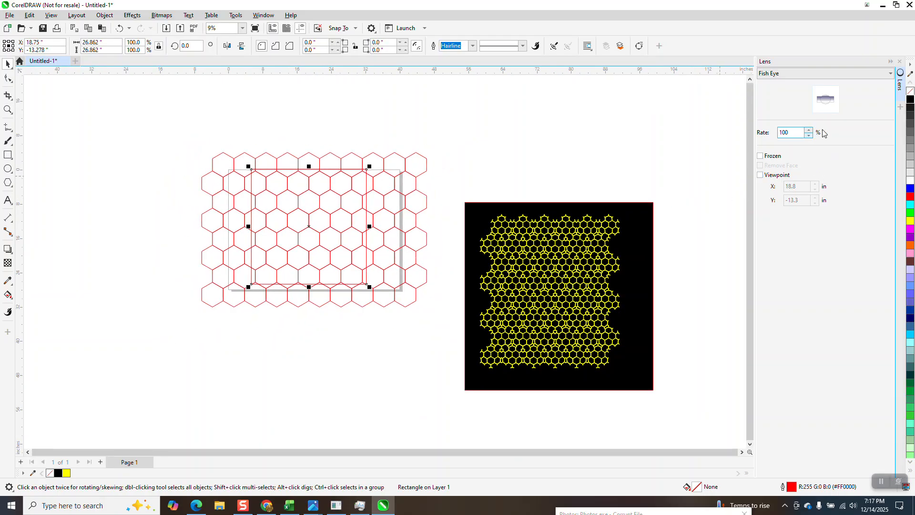
Retry the Fish Eye lens on the moved square over the honeycomb and delete the square
left_click(883, 74)
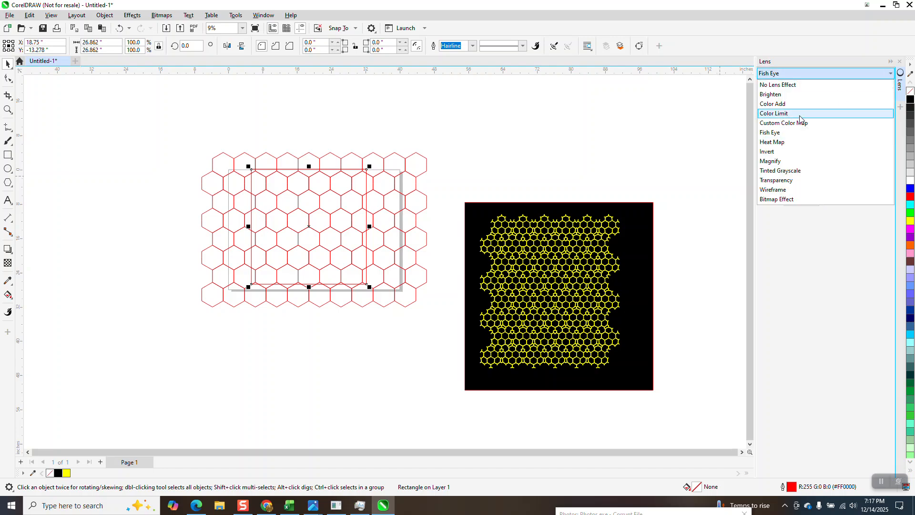
left_click(776, 134)
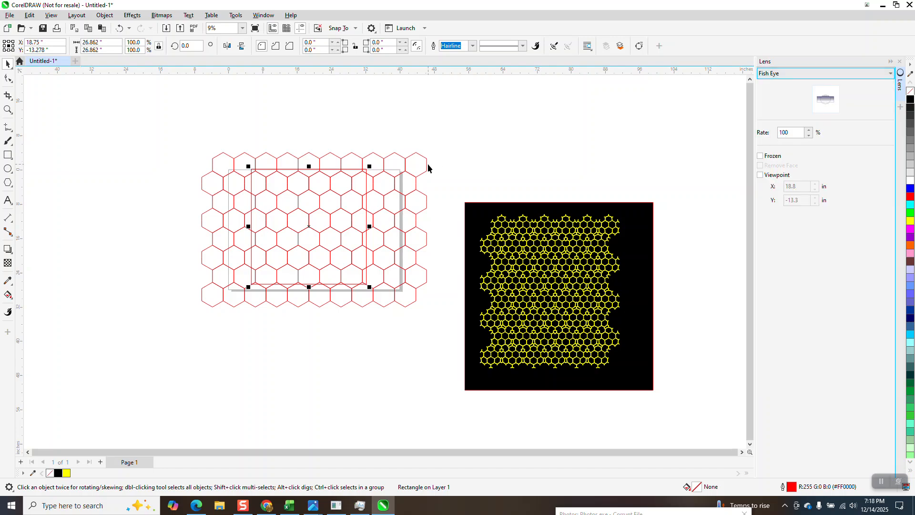
left_click(442, 156)
left_click(366, 174)
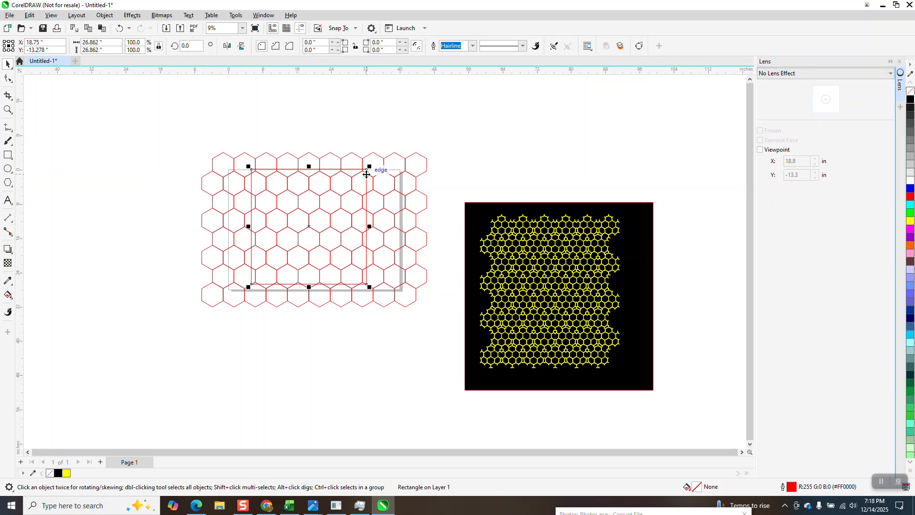
key("Delete")
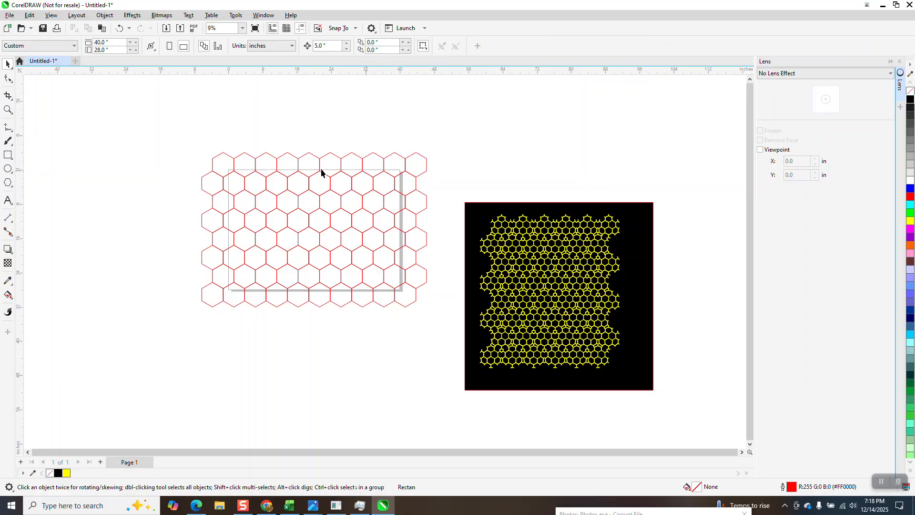
Draw a square about 30.2 inches wide and center it on the hexagon corner near the middle of the honeycomb grid
left_click(9, 156)
left_click_drag(405, 126, 270, 260)
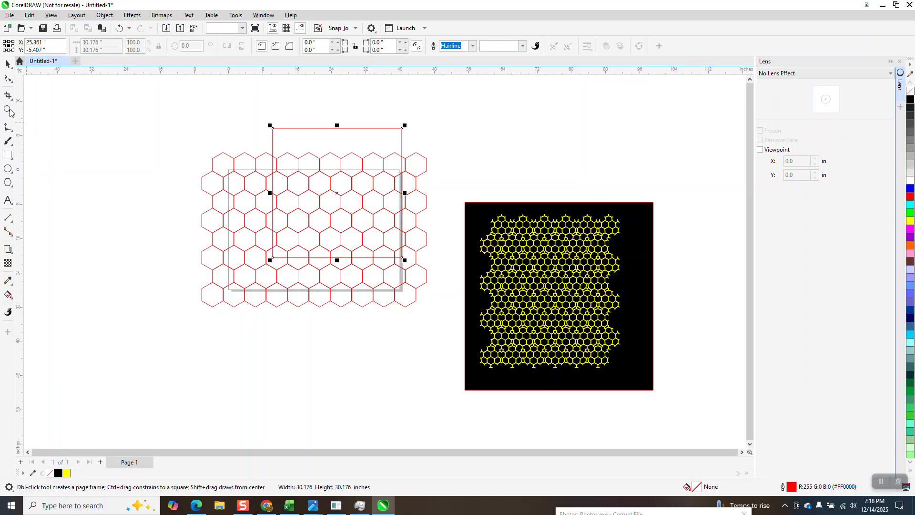
left_click(8, 63)
left_click_drag(337, 192, 309, 227)
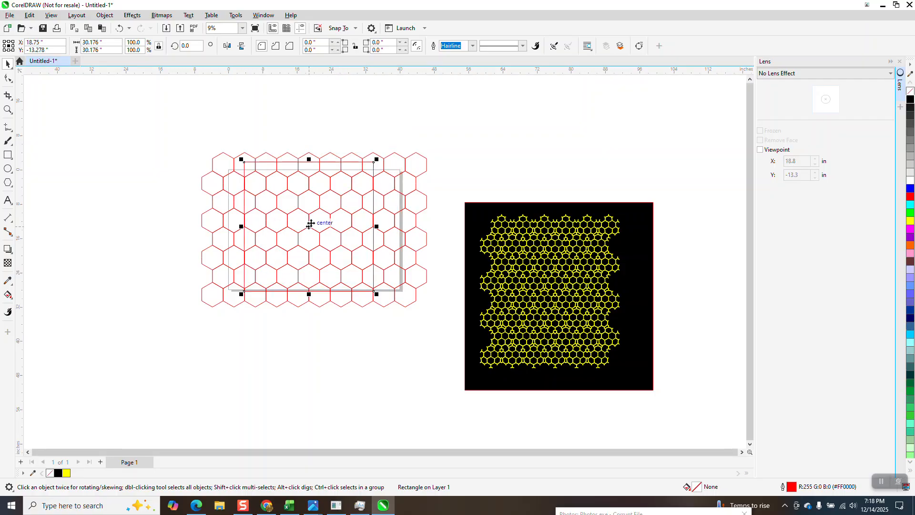
Apply a frozen Fish Eye lens at a 100% rate to the new square over the honeycomb
left_click(7, 109)
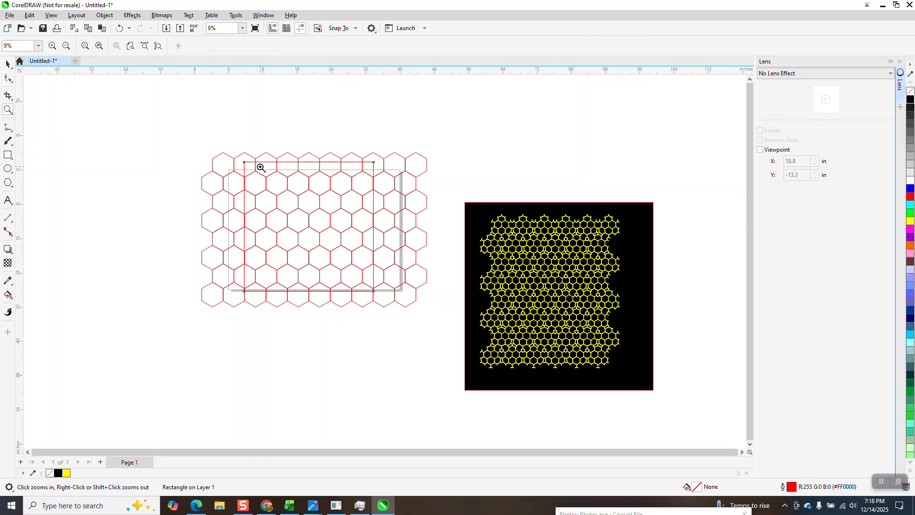
left_click_drag(258, 163, 424, 279)
left_click(7, 64)
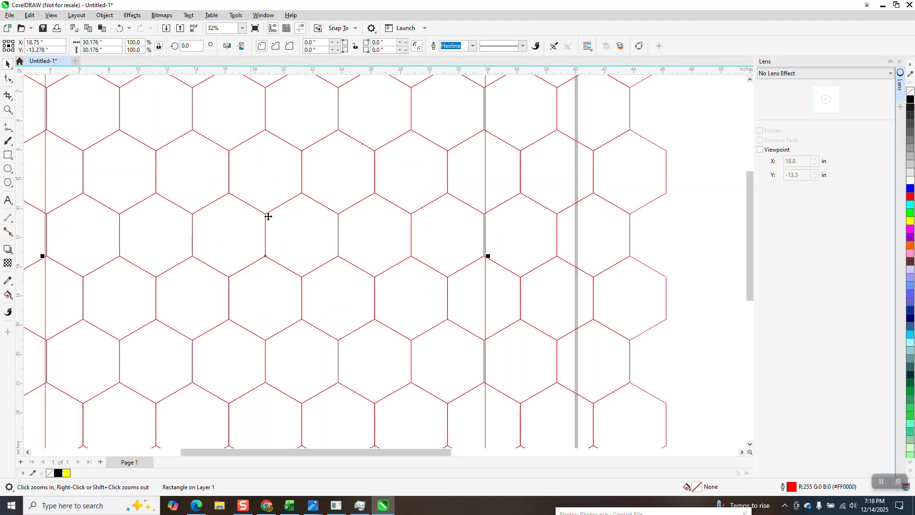
scroll(287, 224, "down", 3)
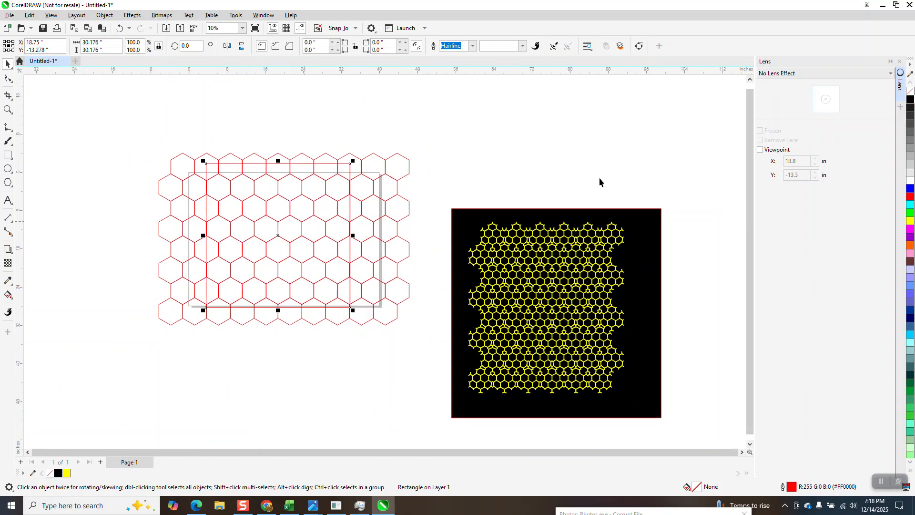
left_click(889, 73)
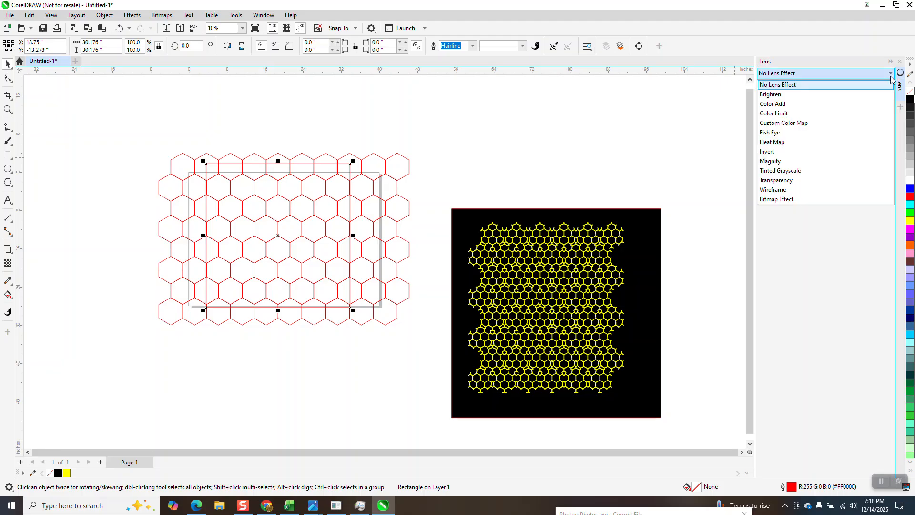
left_click(769, 132)
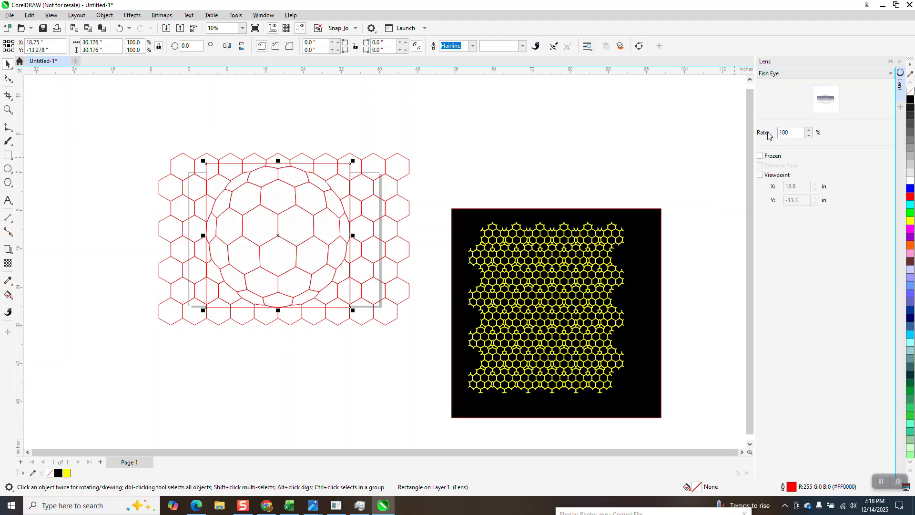
left_click(761, 156)
Move the frozen lens group off the page to the left and the honeycomb grid off to the right, partly over the black rectangle
scroll(407, 157, "down", 1)
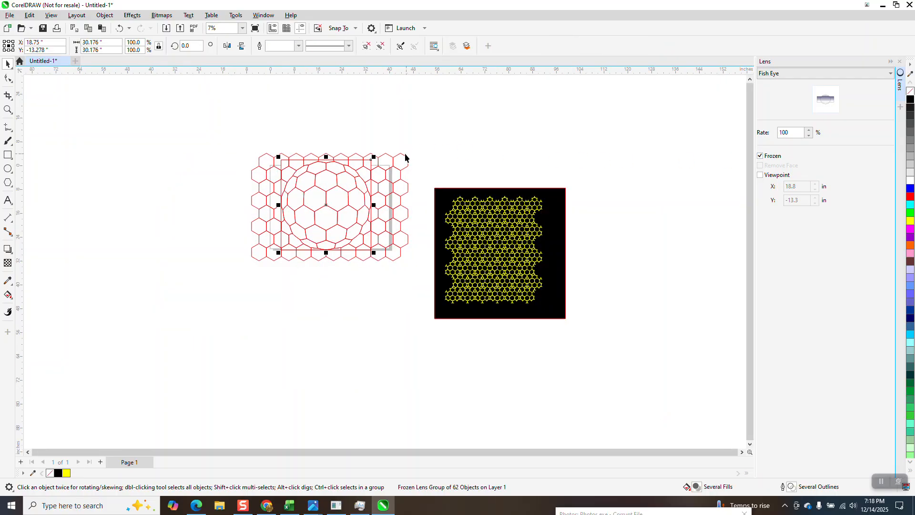
left_click_drag(326, 205, 182, 198)
left_click_drag(250, 139, 405, 279)
left_click_drag(349, 208, 646, 188)
Scale the frozen lens group proportionally to a width of 5 inches
left_click(224, 181)
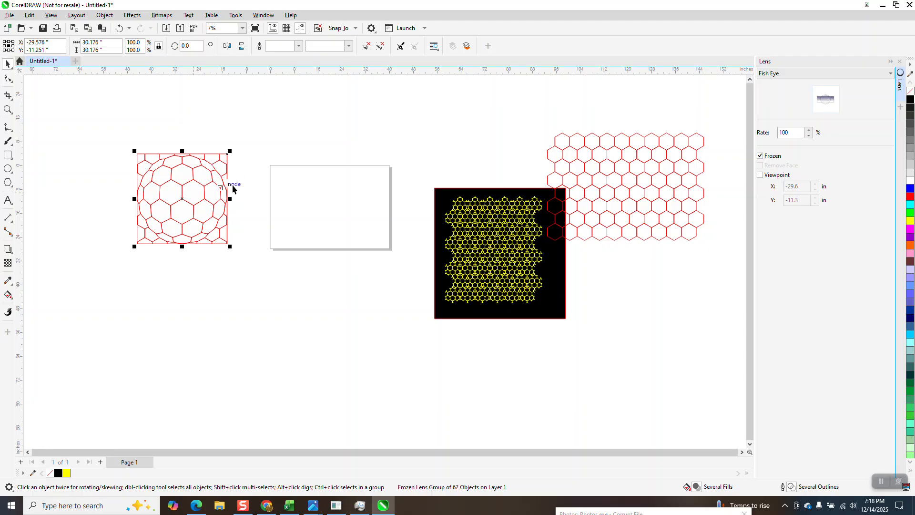
left_click(93, 42)
type("5")
key("Return")
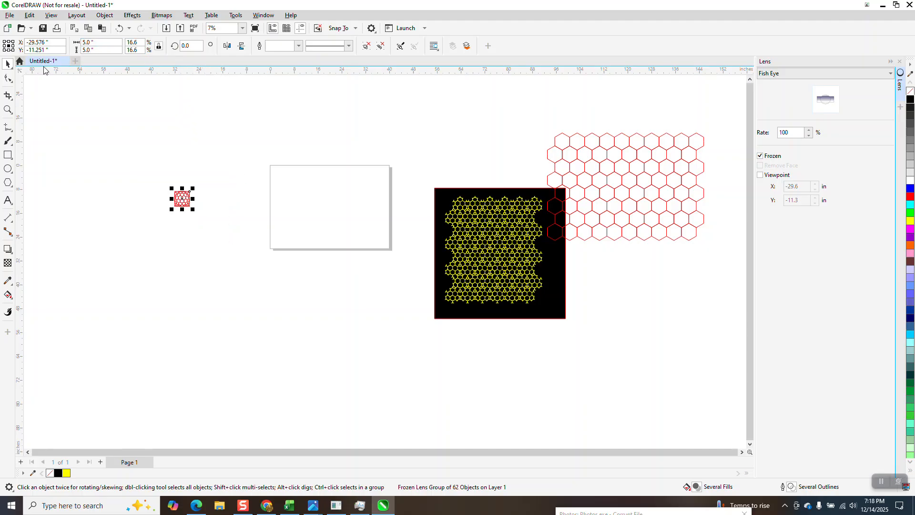
Duplicate the 5-inch fish-eye tile four times to the right, edge to edge, to form a row of five
left_click(8, 109)
left_click_drag(174, 170, 226, 216)
left_click(7, 63)
scroll(196, 133, "down", 2)
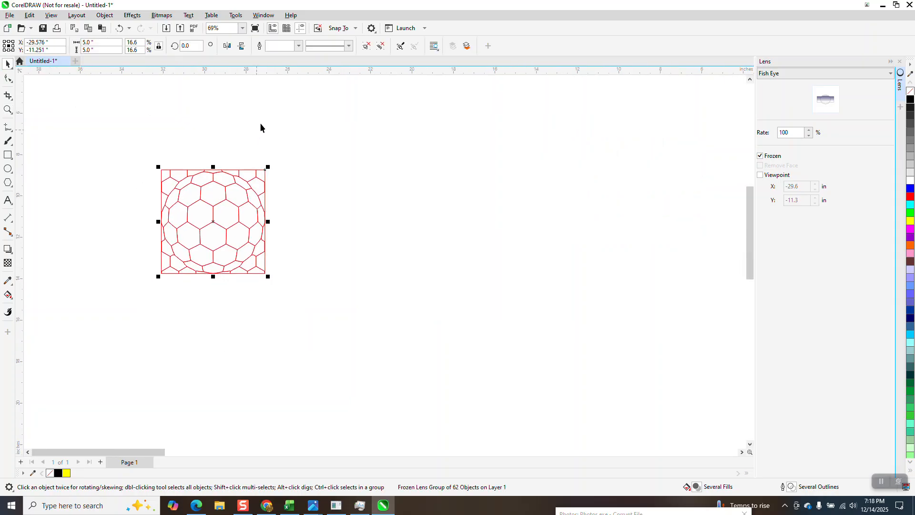
left_click(298, 102)
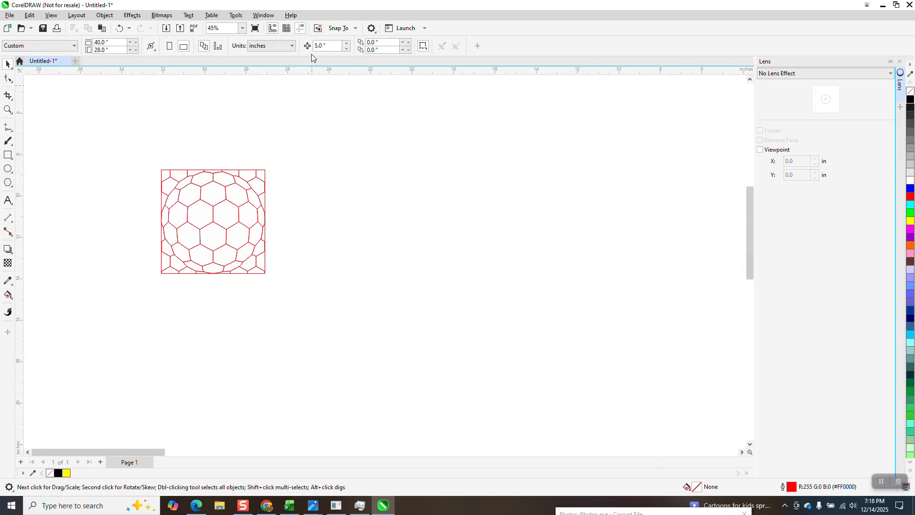
left_click(263, 175)
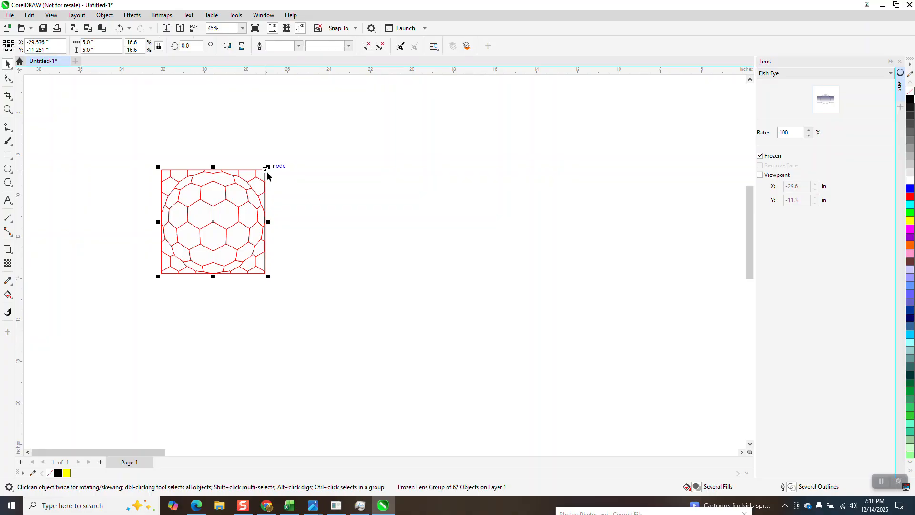
key("ctrl+d")
key("ctrl+d")
key("ctrl+d")
key("ctrl+d")
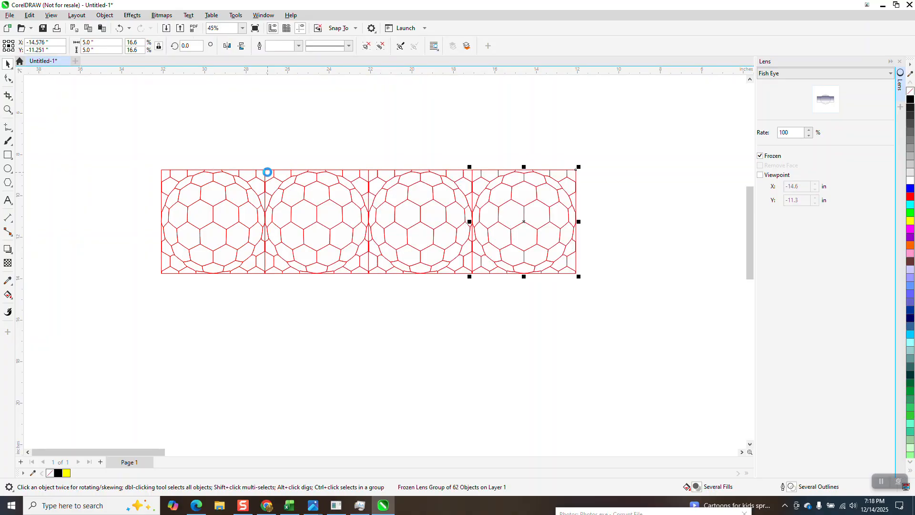
Duplicate the row of five tiles four times downward to build a five-by-five grid
scroll(351, 143, "down", 2)
left_click_drag(254, 143, 593, 258)
key("ctrl+d")
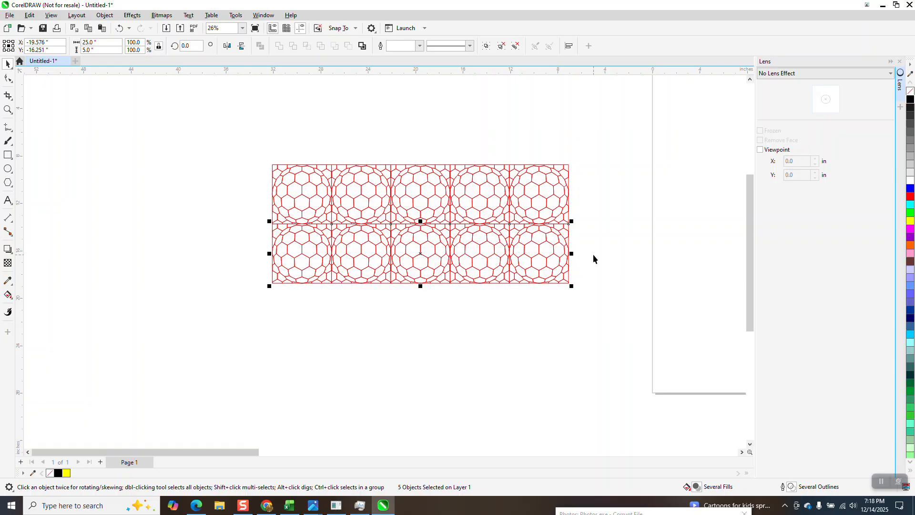
key("ctrl+d")
key("ctrl+d")
key("ctrl+d")
Color the outlines of all 25 tiles yellow and group them
scroll(506, 209, "down", 2)
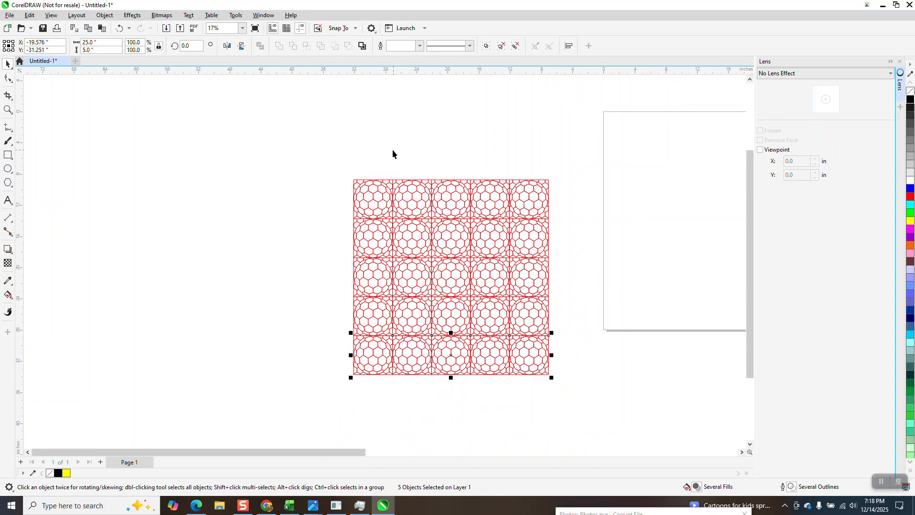
left_click_drag(344, 167, 556, 381)
right_click(911, 221)
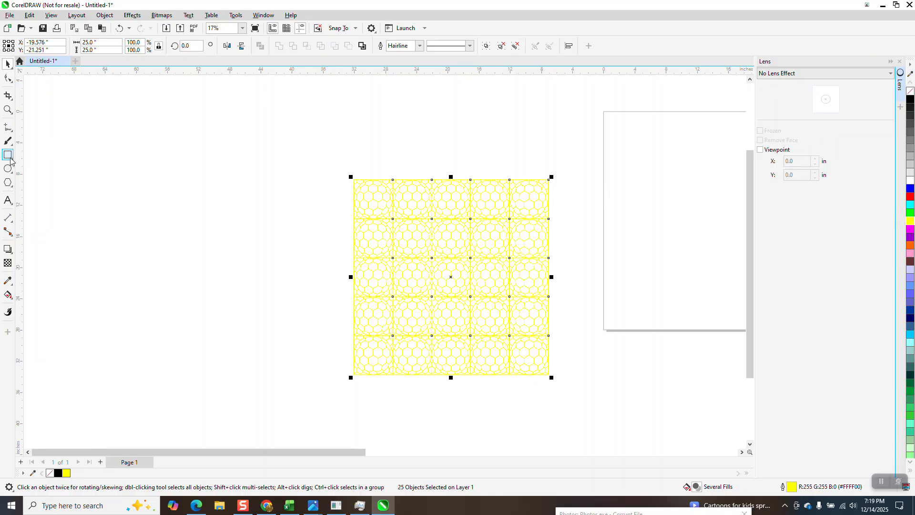
left_click(105, 15)
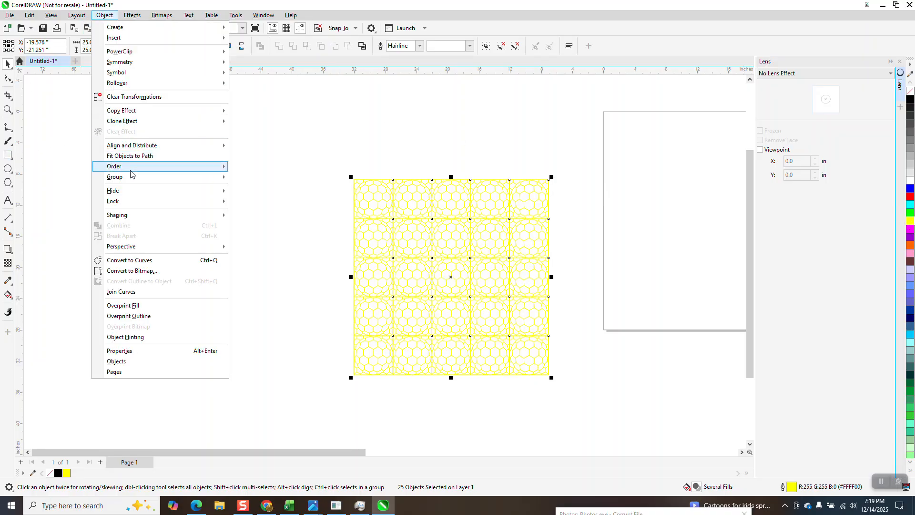
mouse_move(114, 177)
left_click(248, 177)
Draw a black-filled rectangle about 34.4 by 30.8 inches around the yellow pattern and send it to the back of the page
left_click(6, 154)
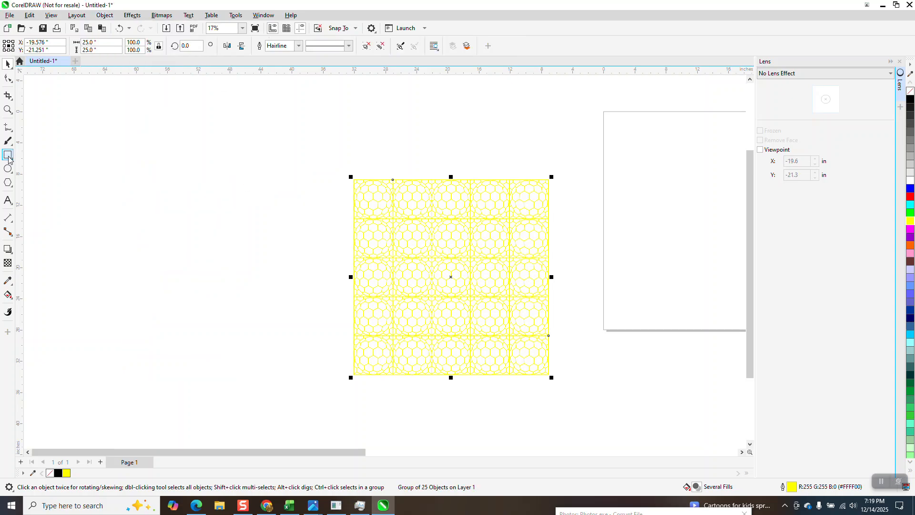
left_click_drag(325, 166, 594, 407)
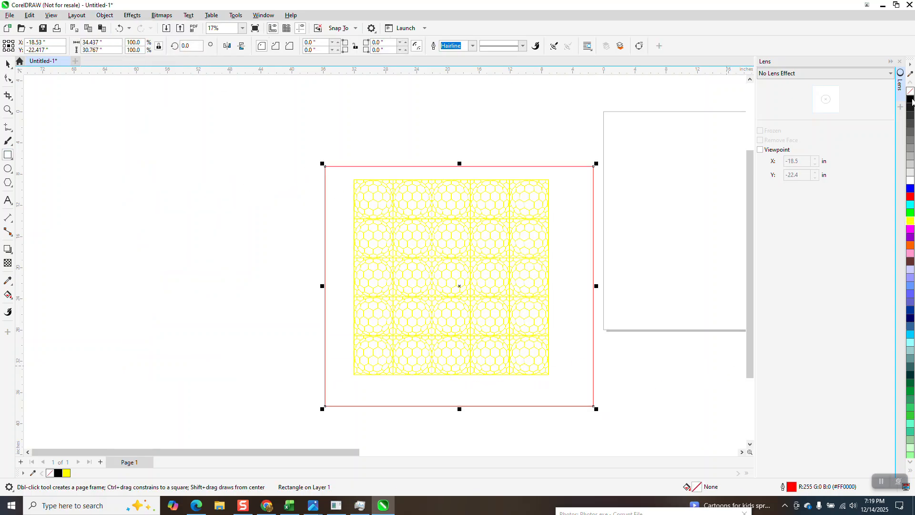
left_click(911, 100)
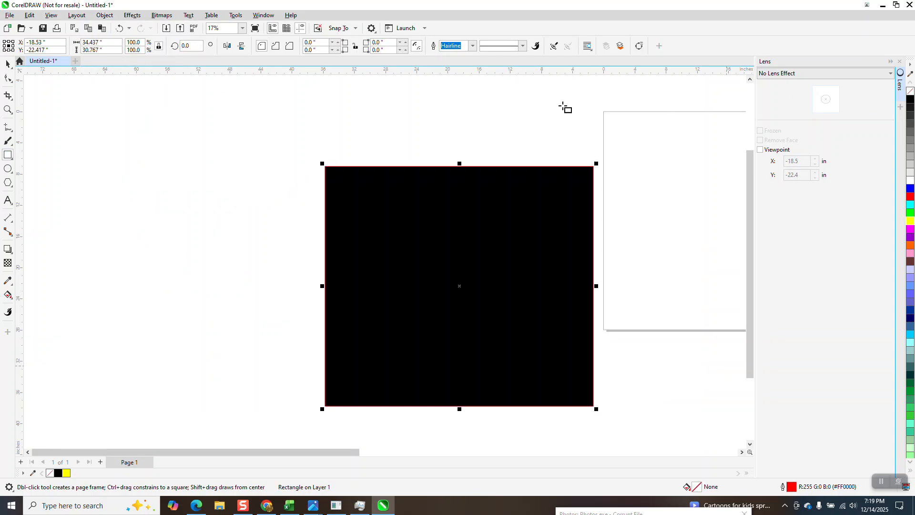
left_click(103, 16)
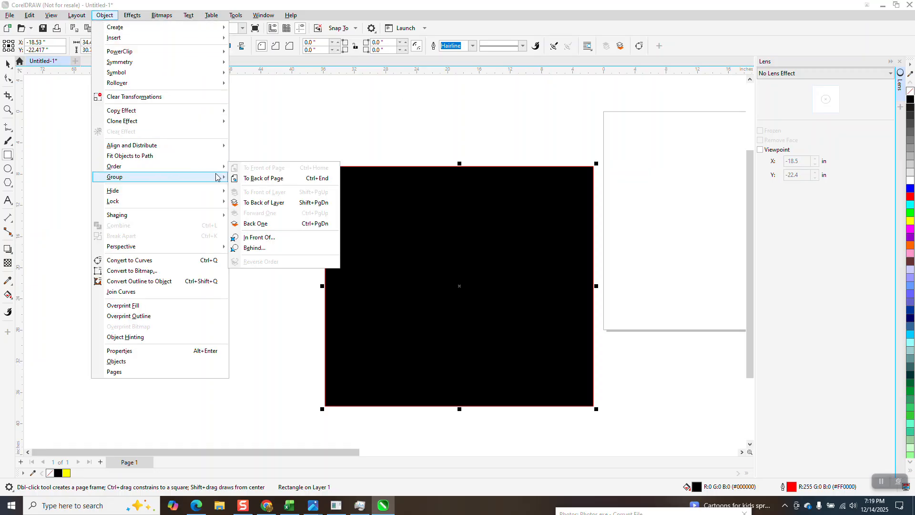
left_click(258, 179)
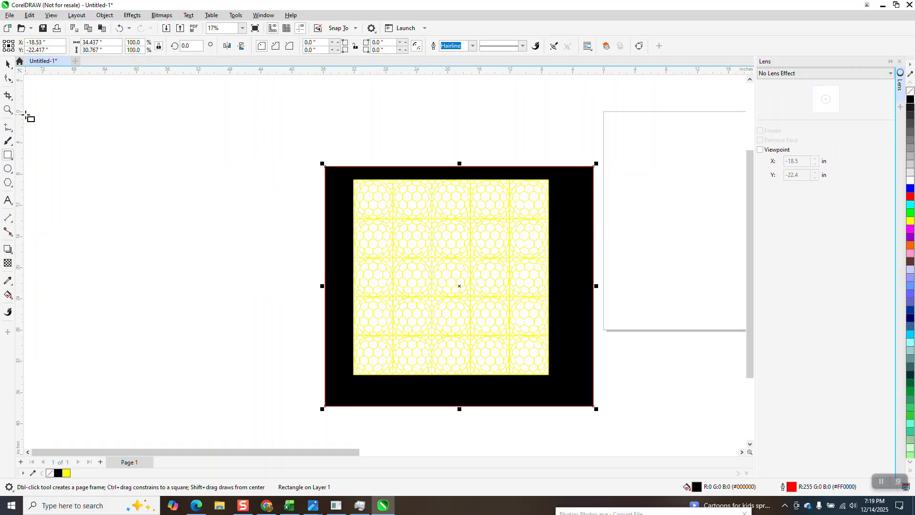
Undo the black background, yellow outlines, grouping and duplicates, back to the single 5-inch fish-eye tile
left_click(118, 28)
left_click(119, 28)
left_click(118, 29)
left_click(117, 28)
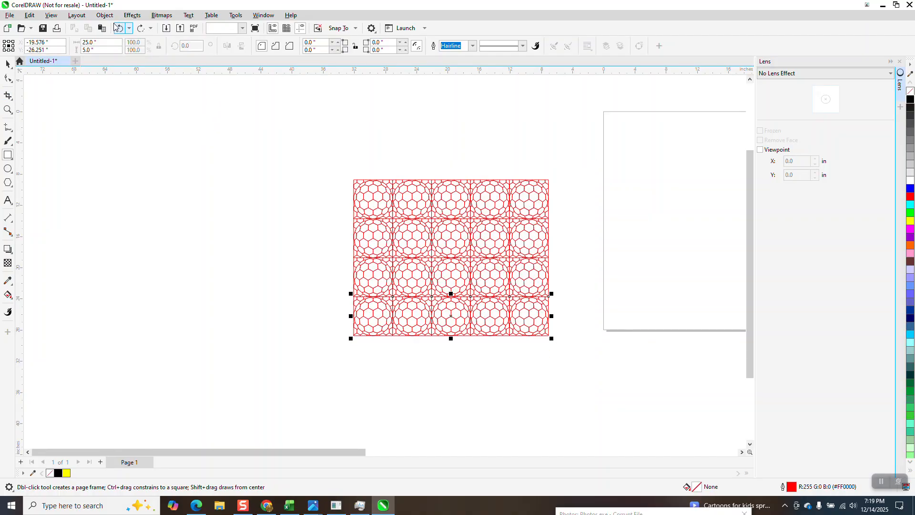
left_click(116, 28)
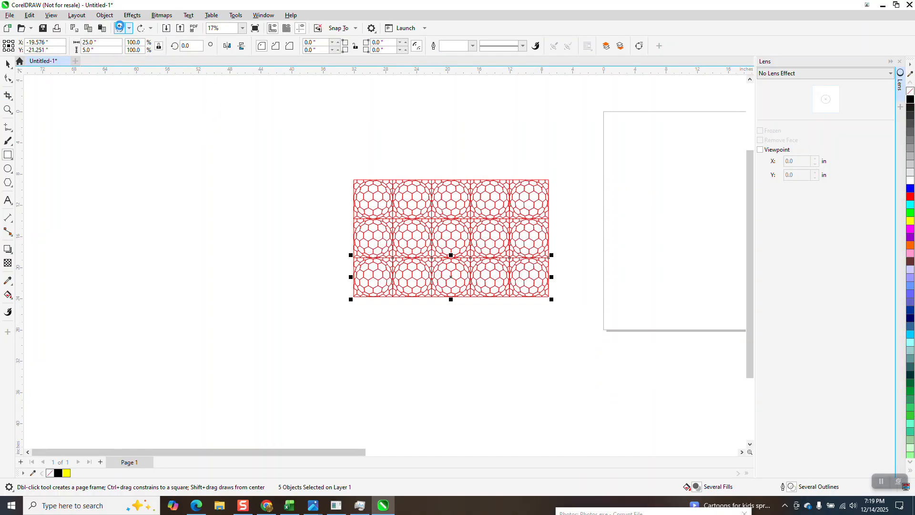
left_click(119, 29)
left_click(119, 29)
left_click(118, 31)
left_click(118, 31)
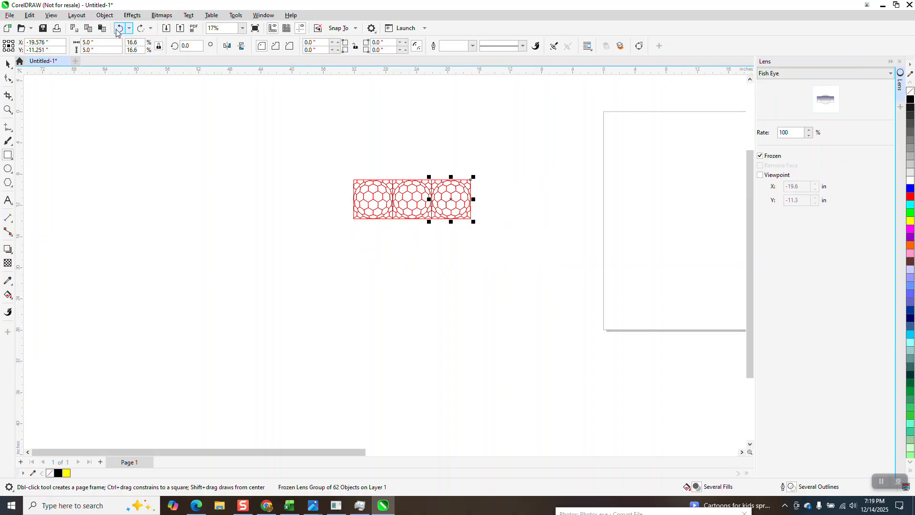
left_click(119, 29)
left_click(119, 29)
left_click(118, 29)
scroll(209, 155, "down", 3)
left_click(137, 31)
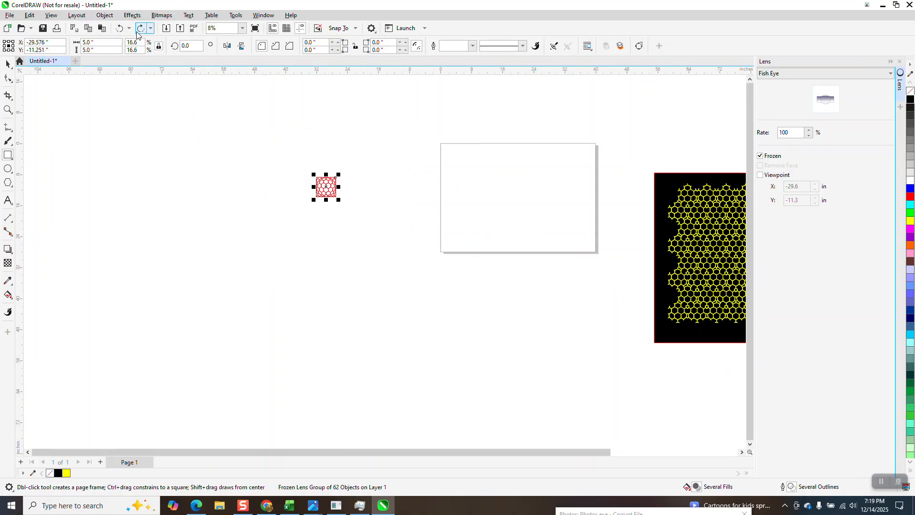
Ungroup the frozen 5-inch fish-eye tile
left_click(8, 110)
left_click_drag(303, 174, 370, 204)
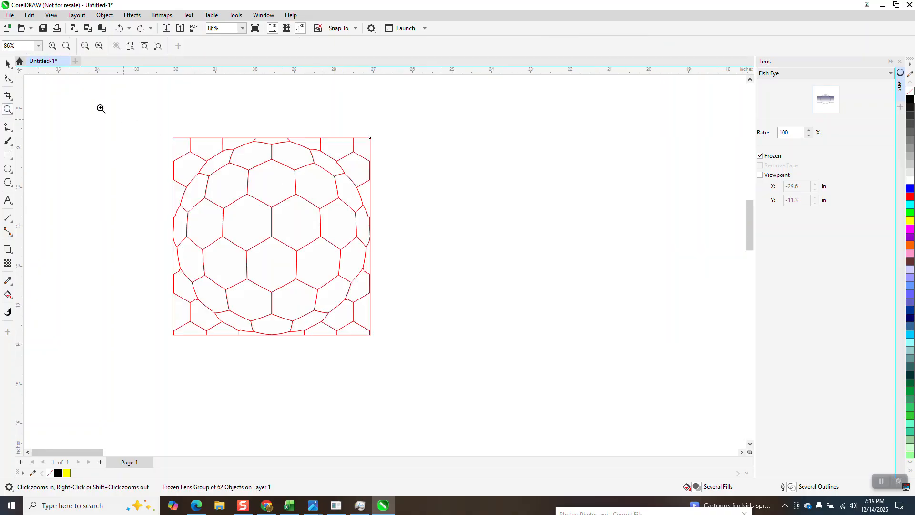
left_click(7, 63)
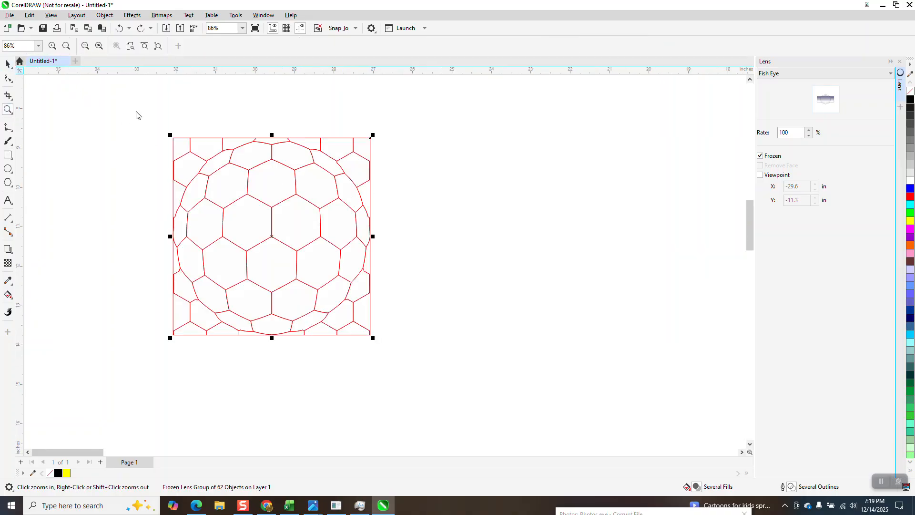
left_click(104, 14)
mouse_move(139, 177)
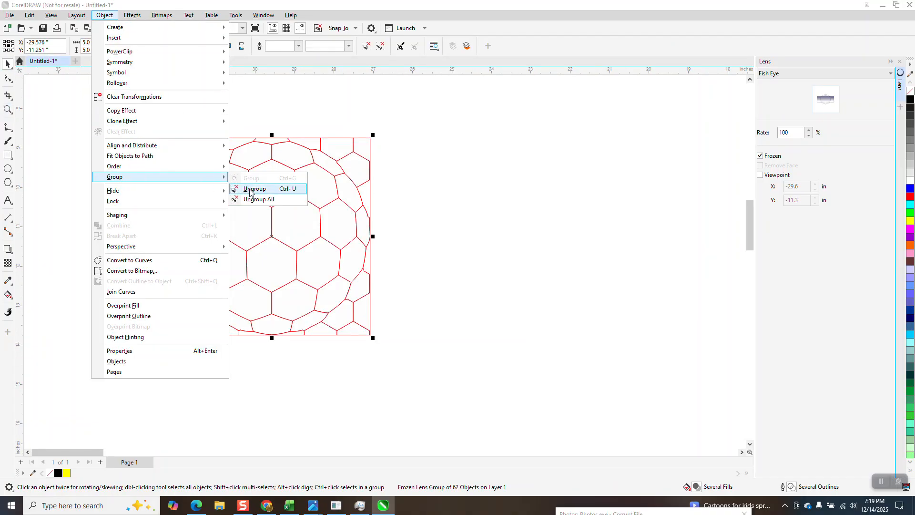
left_click(245, 191)
Move the tile's square border and the hexagon just right of its center 5 inches to the right
left_click(321, 186)
left_click(321, 185)
key("Right")
left_click(322, 181)
left_click(310, 221)
key("Right")
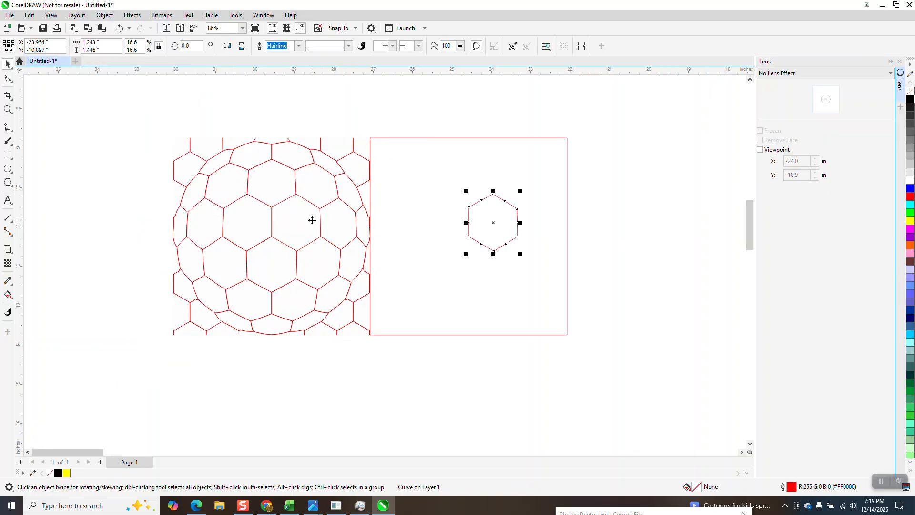
Move the empty square border another 5 inches to the right, away from the loose hexagon
left_click(311, 220)
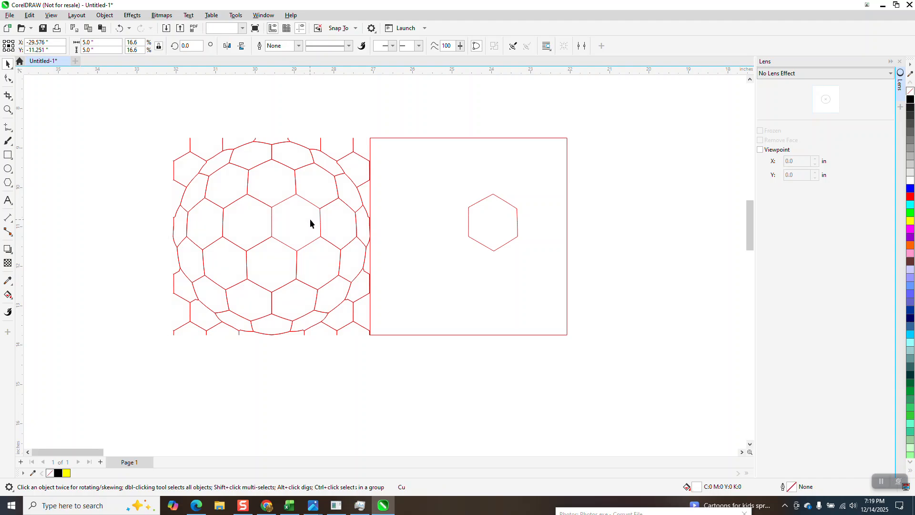
key("Escape")
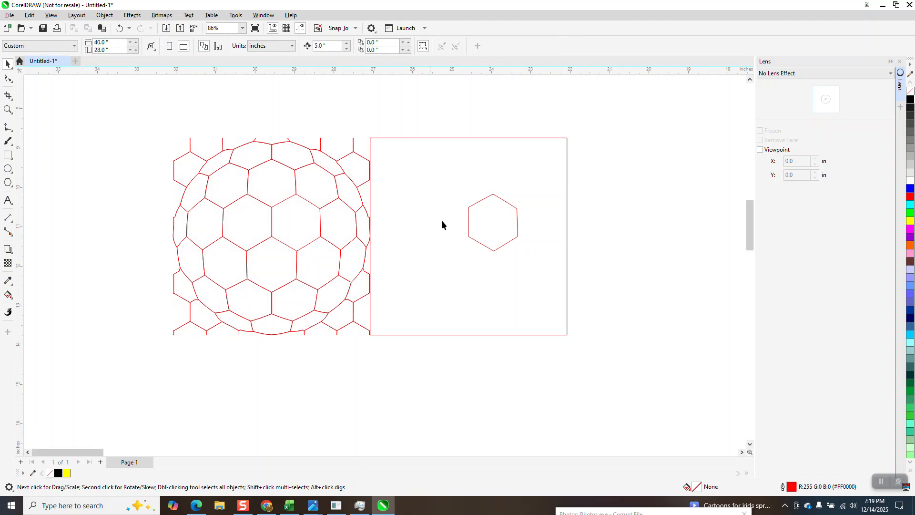
left_click(456, 148)
key("Right")
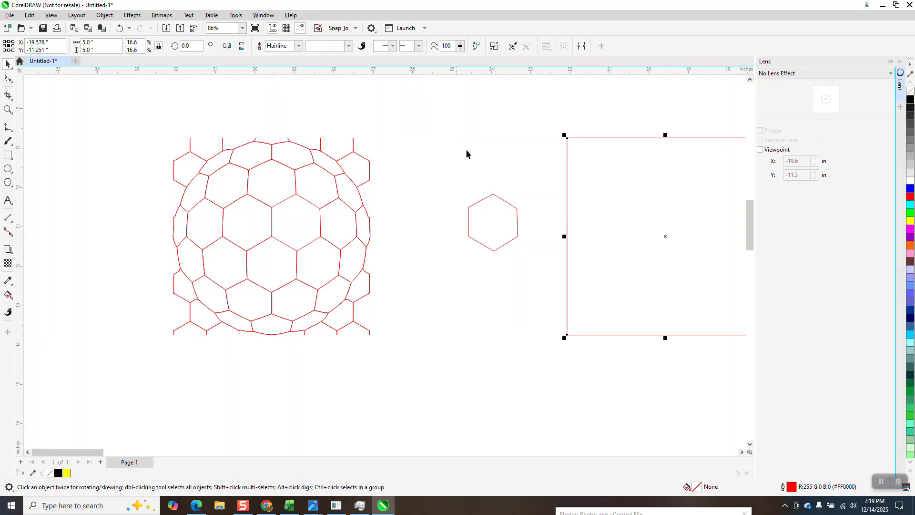
Duplicate the borderless fish-eye tile 5 inches to the left and mirror the copy vertically
left_click_drag(461, 180, 515, 242)
scroll(343, 173, "down", 1)
left_click_drag(353, 287, 383, 302)
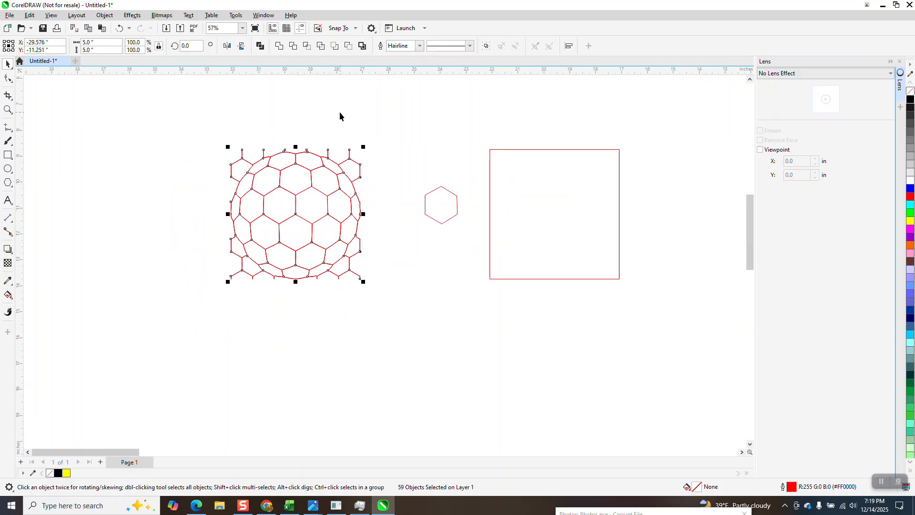
key("plus")
key("Left")
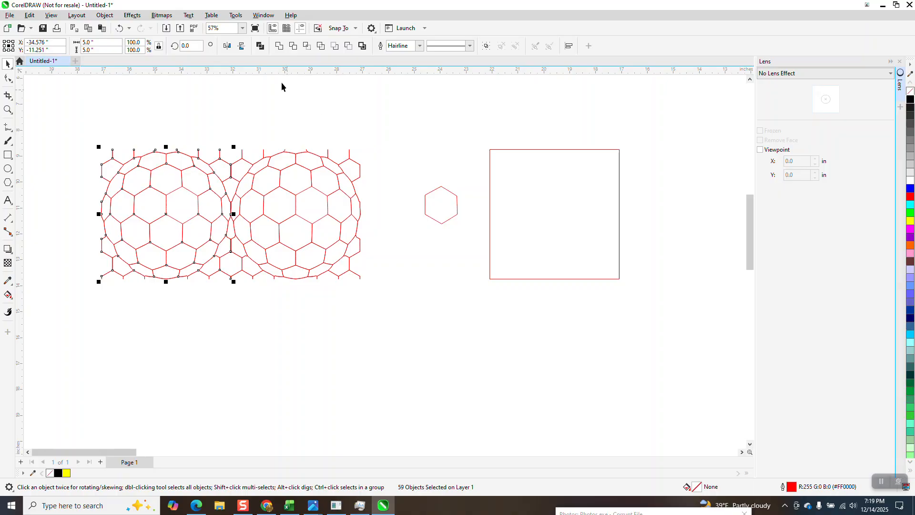
left_click(242, 47)
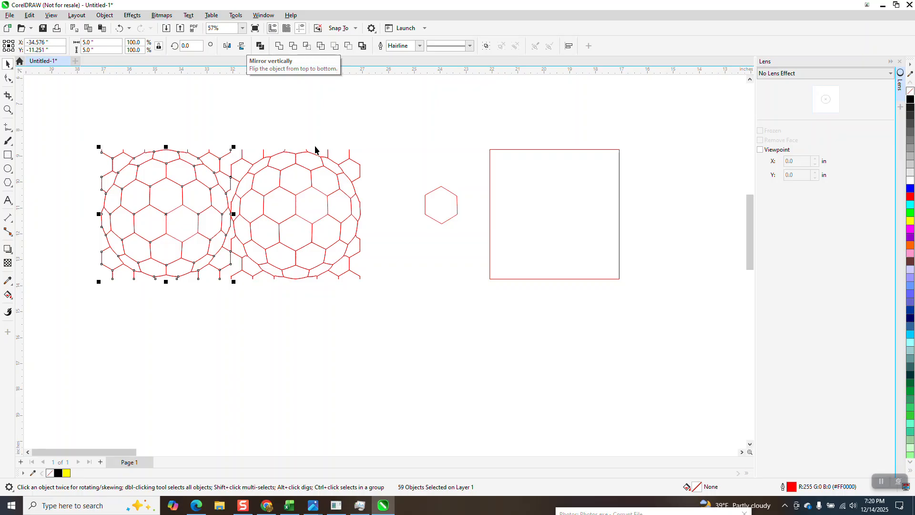
Delete the loose hexagon and the empty square border beside the tiles
scroll(327, 158, "down", 1)
left_click_drag(396, 125, 412, 191)
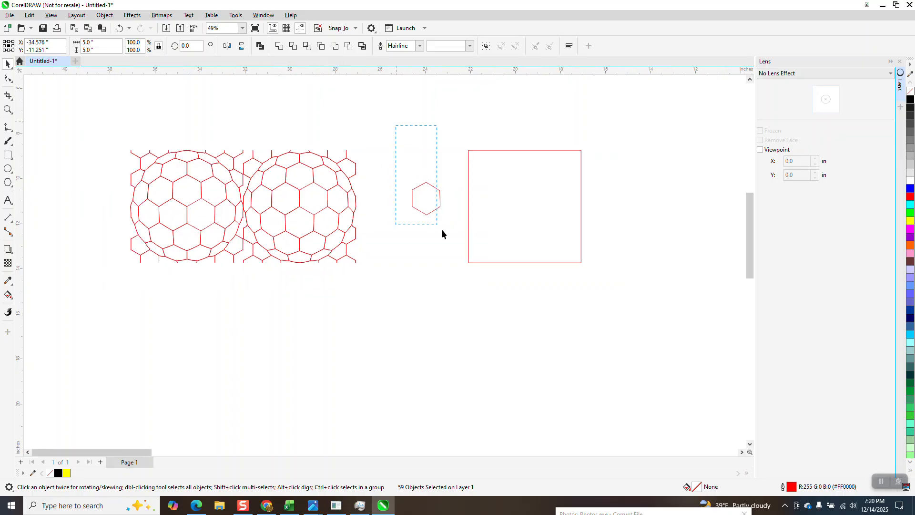
left_click_drag(586, 294, 587, 294)
key("Delete")
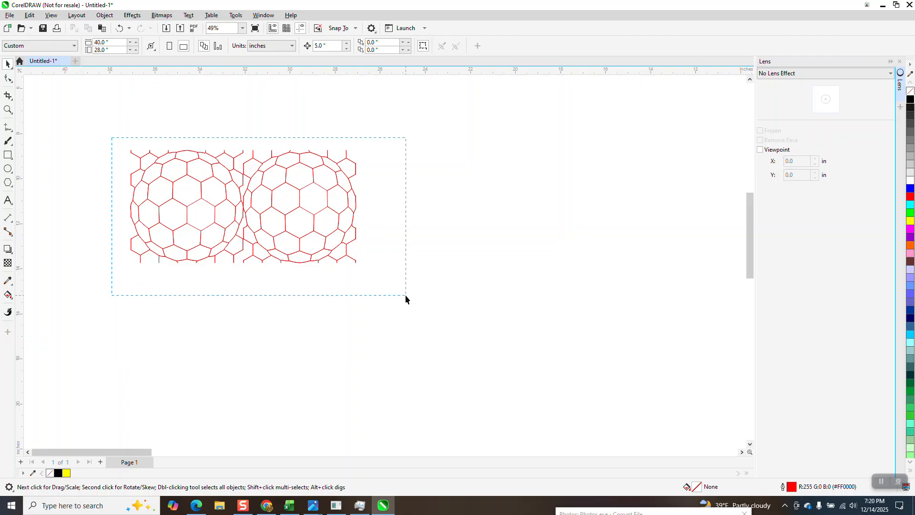
Duplicate the tile pair 10 inches to the right, and copy the row of four 5 inches down, mirrored vertically
left_click_drag(406, 298, 425, 300)
key("ctrl+d")
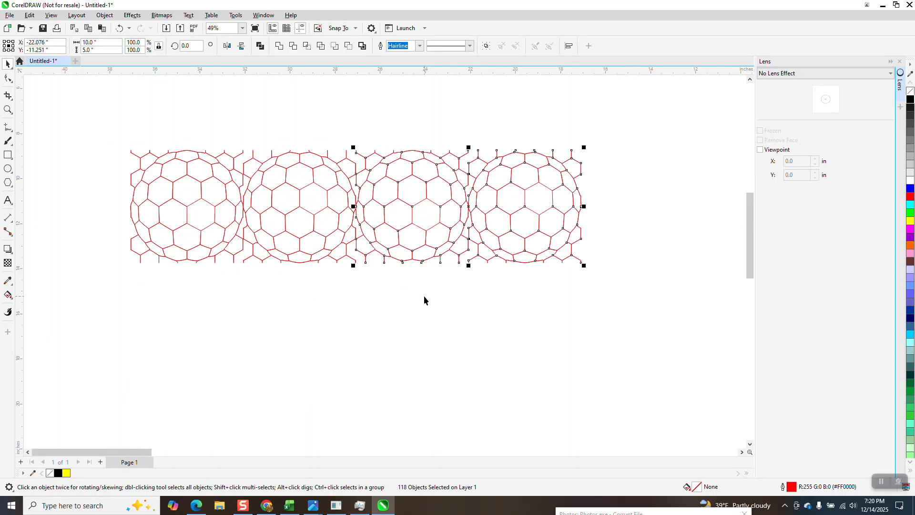
left_click_drag(101, 138, 605, 285)
key("ctrl+d")
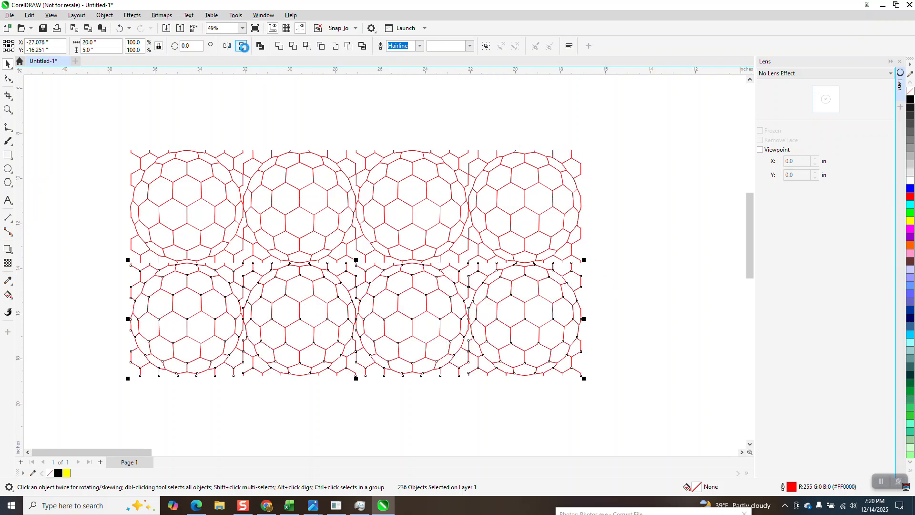
left_click(243, 47)
Duplicate both rows of tiles 10 inches downward to make a four-by-four grid
scroll(328, 162, "down", 1)
left_click_drag(180, 137, 538, 328)
key("ctrl+d")
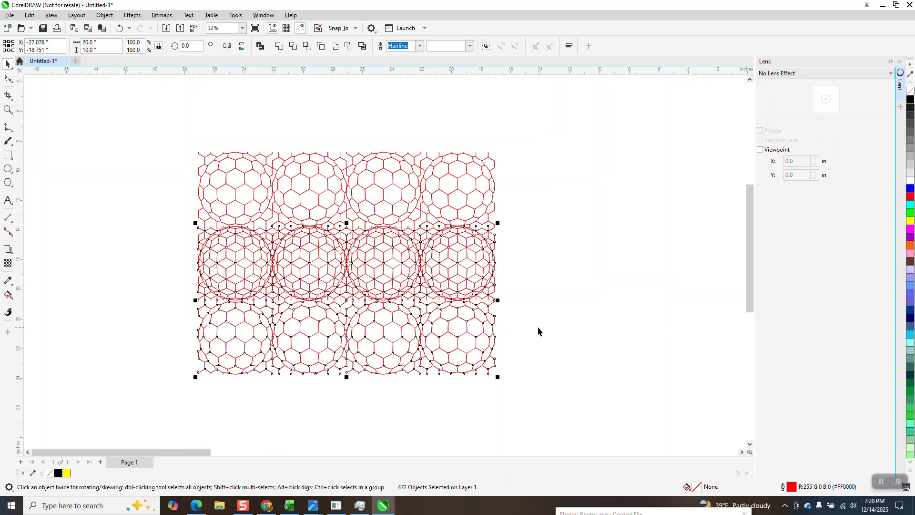
key("ctrl+d")
Try to weld all curves of the four-by-four pattern into one object, and undo the weld
scroll(390, 281, "down", 1)
left_click_drag(228, 168, 264, 233)
left_click_drag(479, 408, 500, 420)
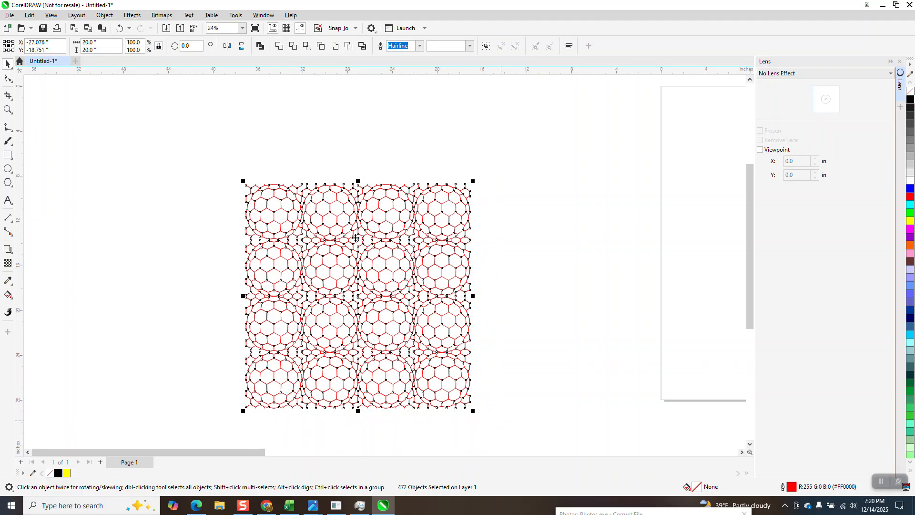
left_click(280, 48)
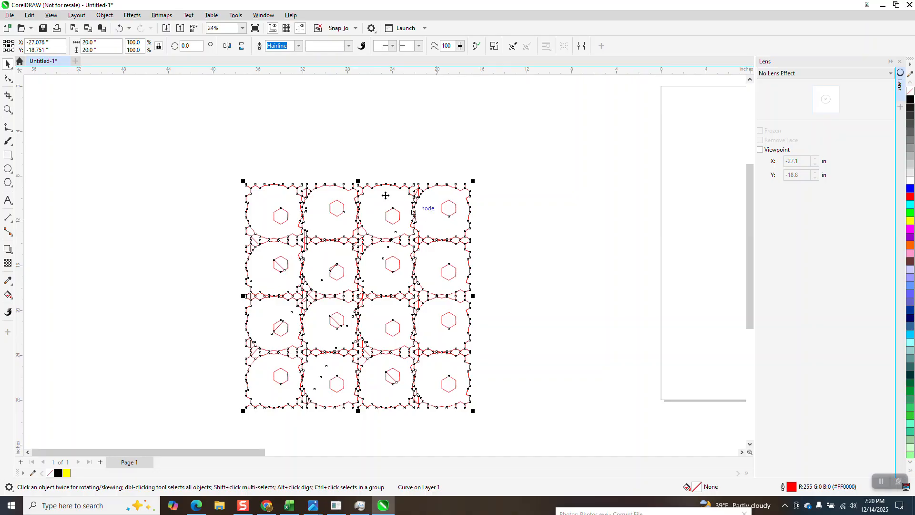
left_click(119, 28)
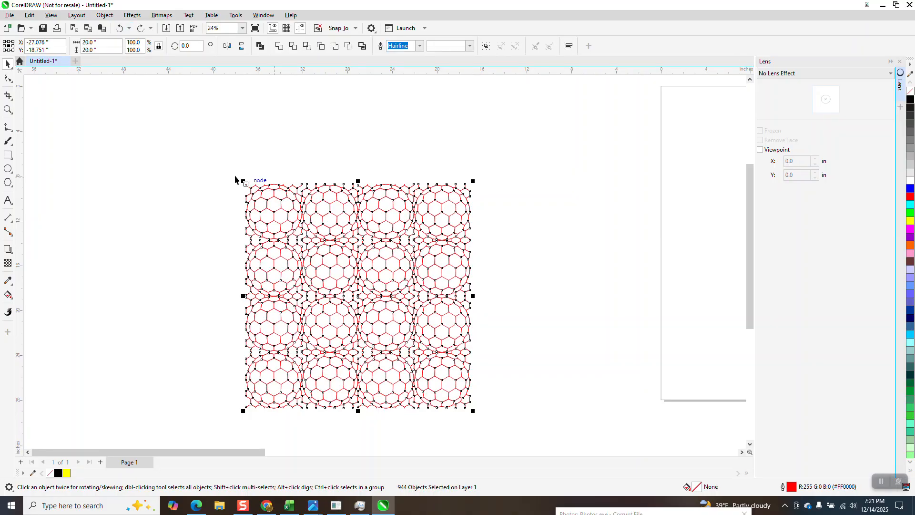
Give the whole four-by-four pattern a 12 pt yellow outline
left_click_drag(231, 182, 317, 322)
left_click_drag(499, 420, 499, 419)
left_click(419, 46)
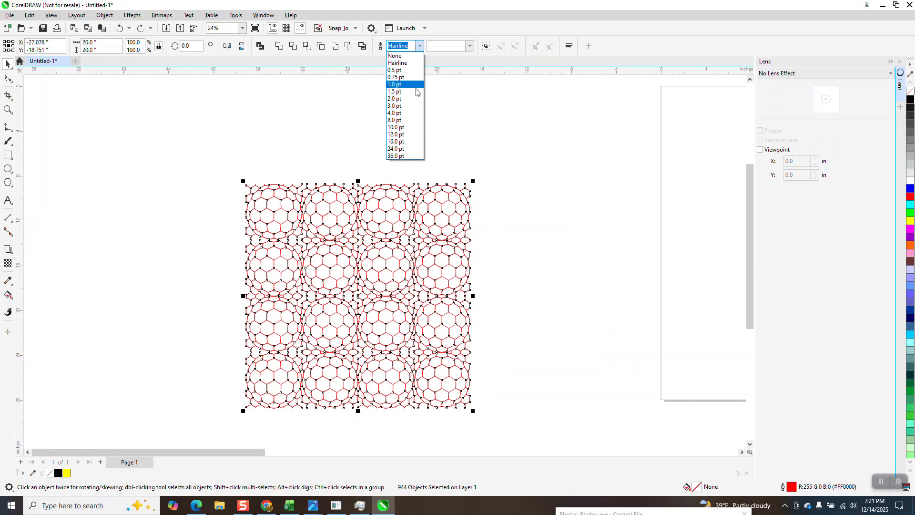
left_click(405, 136)
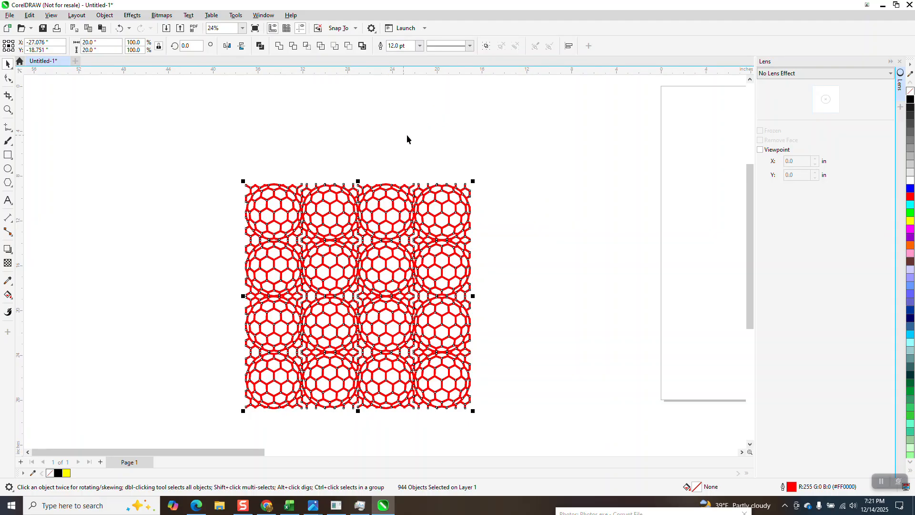
right_click(910, 220)
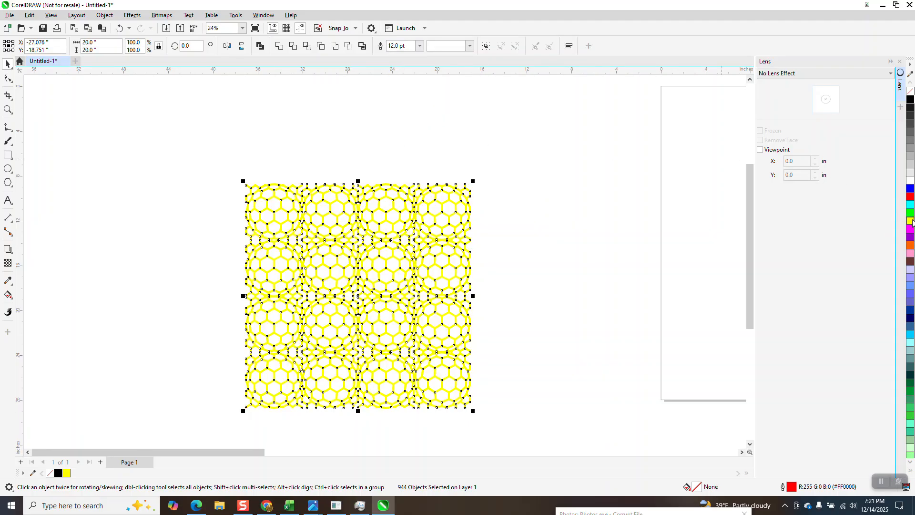
Draw a black-filled rectangle about 22.6 by 21.2 inches around the yellow pattern and send it to the back of the page
left_click(8, 155)
mouse_move(230, 178)
left_mouse_down()
mouse_move(366, 337)
mouse_move(483, 416)
left_mouse_up()
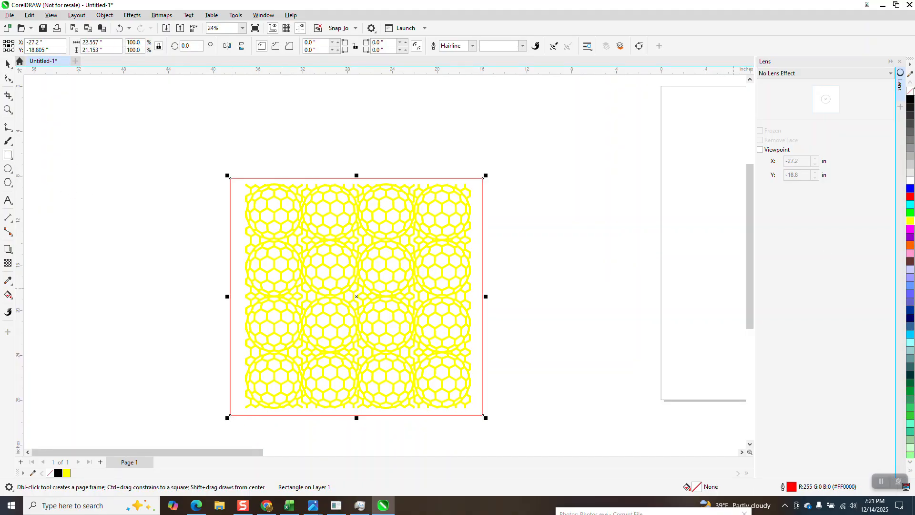
left_click(911, 99)
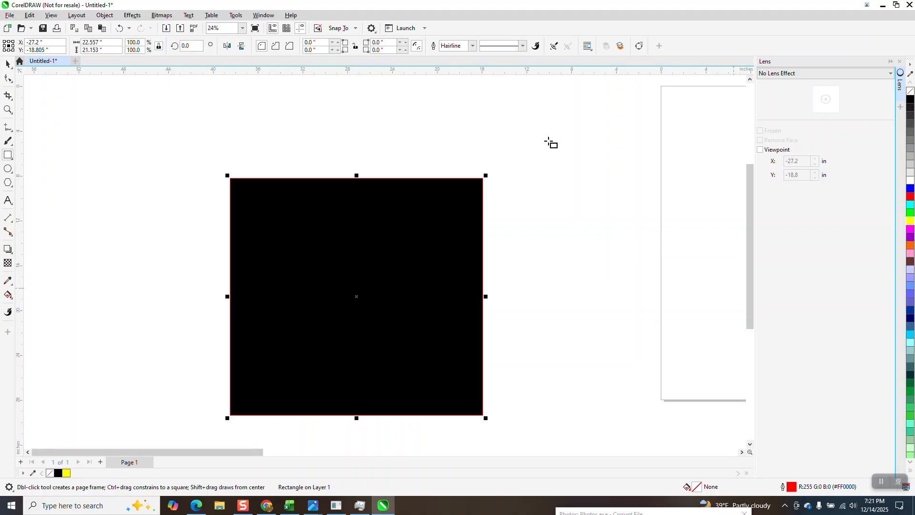
left_click(110, 18)
mouse_move(219, 167)
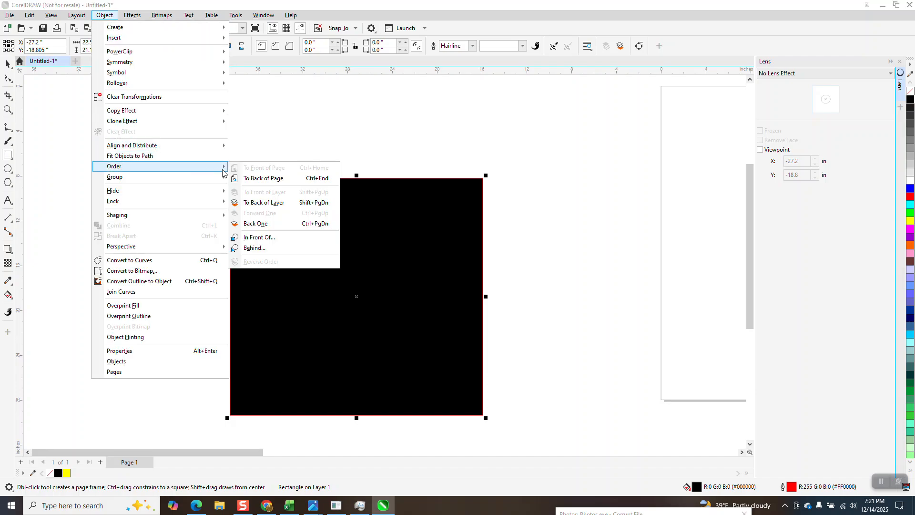
left_click(248, 178)
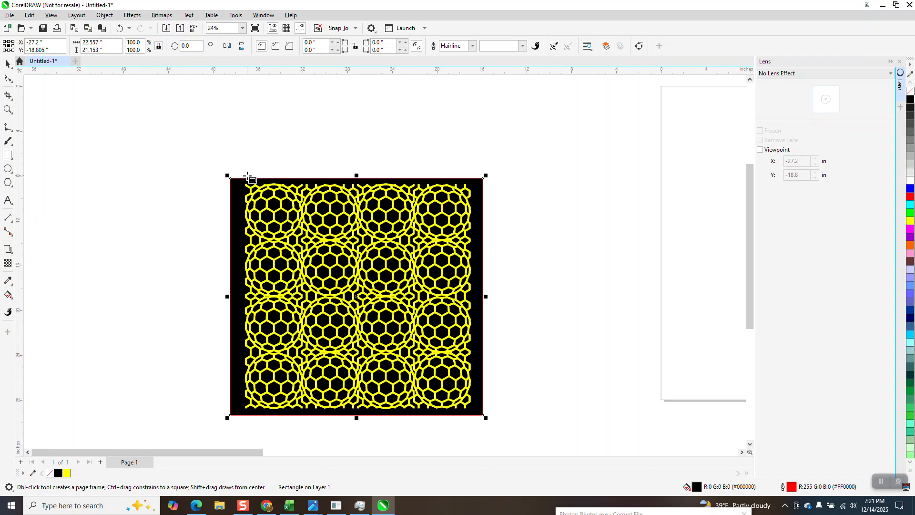
Examine the yellow pattern on black, checking how neighbouring tiles join up close and across the whole grid
left_click(7, 110)
left_click(415, 291)
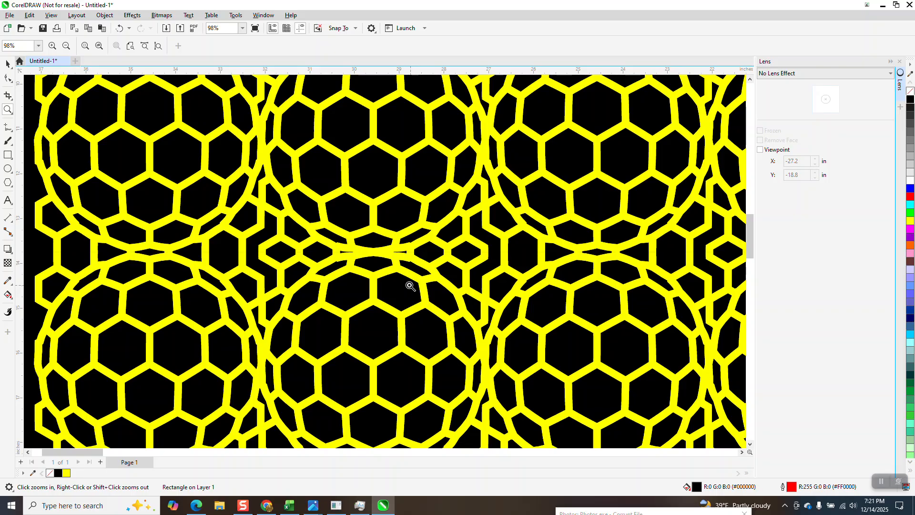
scroll(393, 276, "down", 1)
scroll(382, 267, "down", 4)
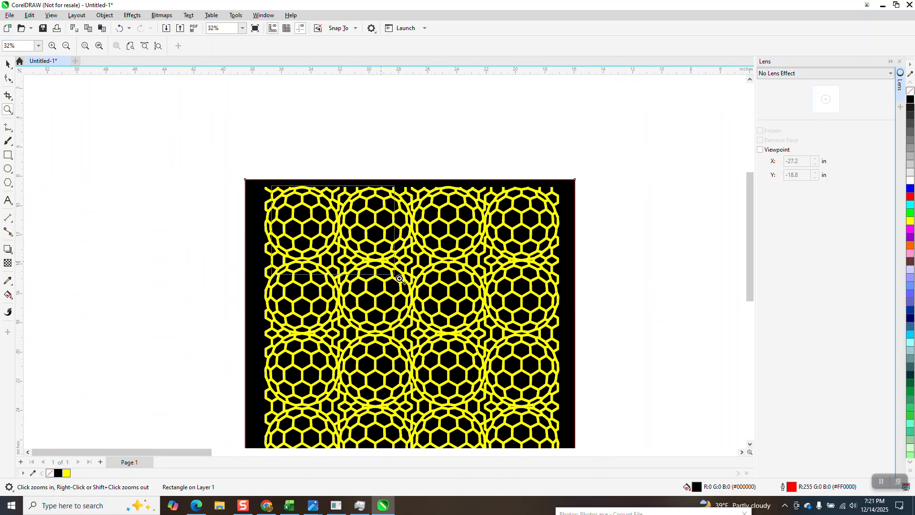
scroll(317, 210, "up", 4)
scroll(326, 270, "down", 5)
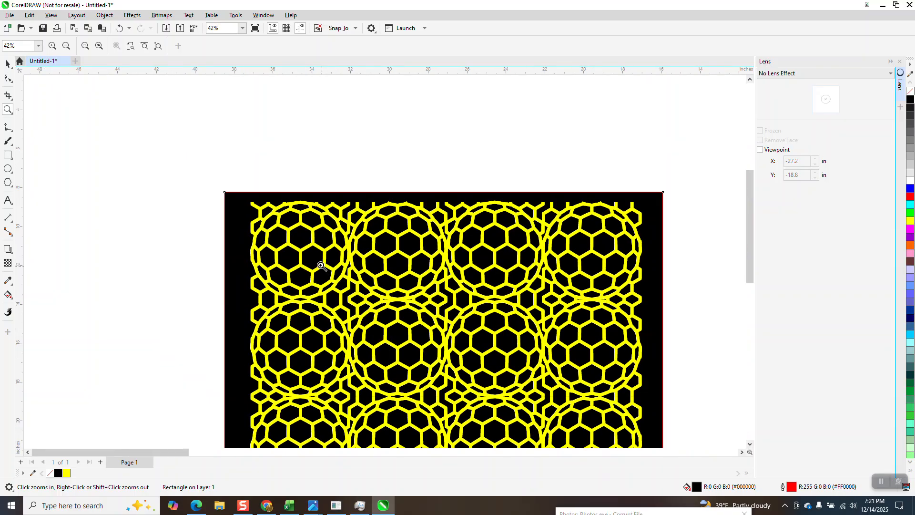
left_click_drag(286, 230, 470, 407)
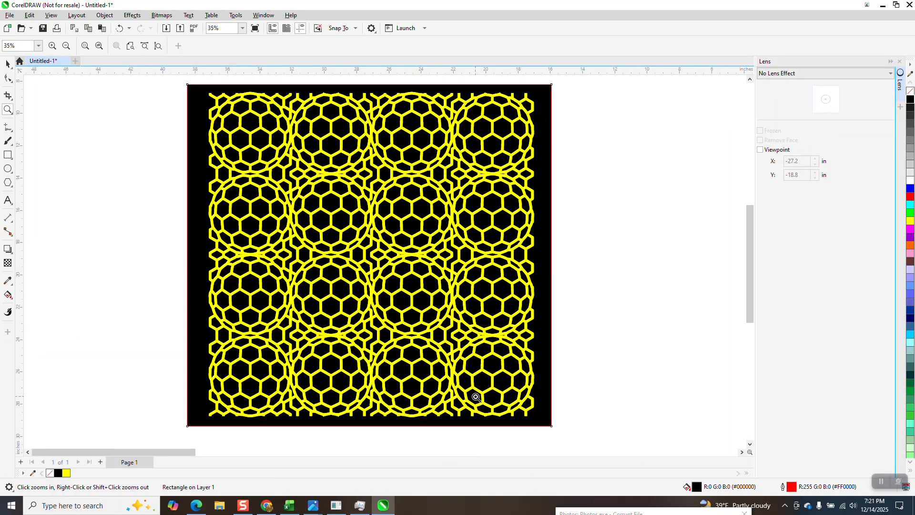
scroll(339, 293, "down", 3)
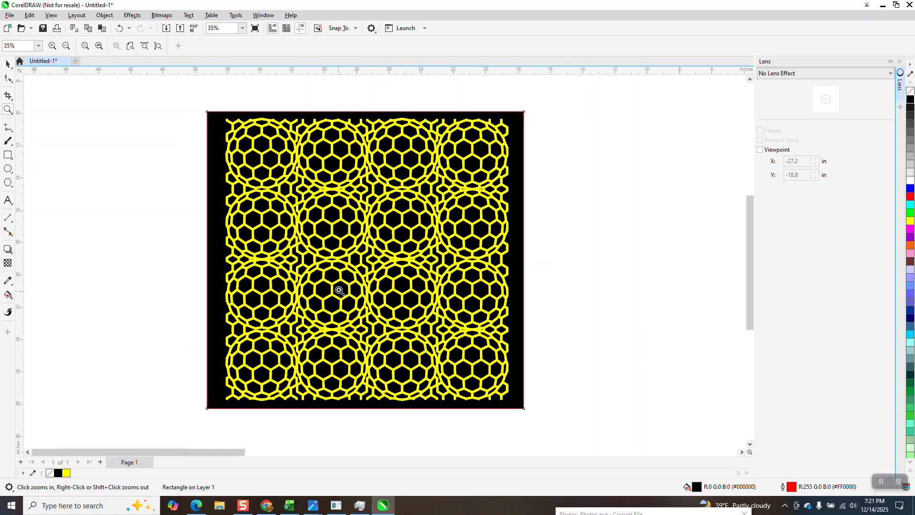